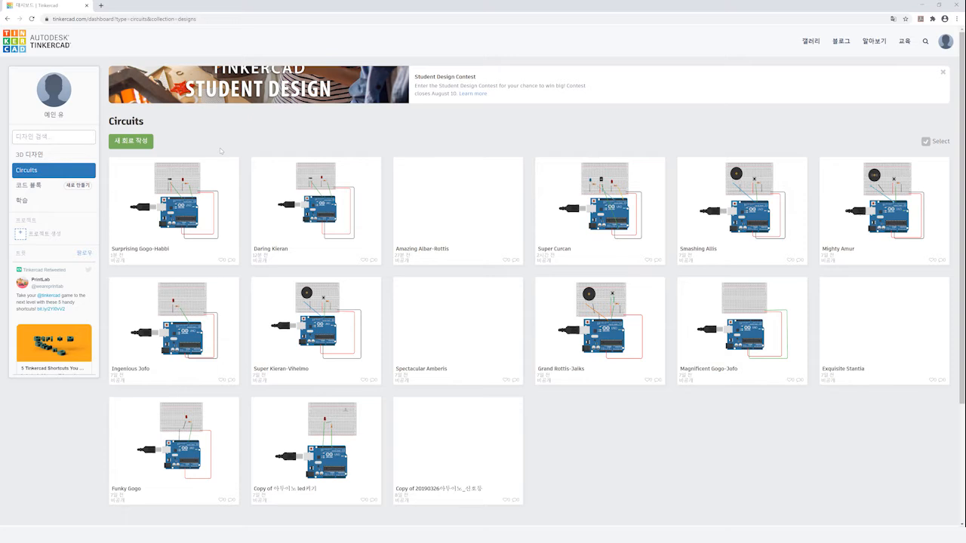
# Create a new circuit and place an Arduino Uno R3 with a small breadboard directly above it
pyautogui.click(141, 141)
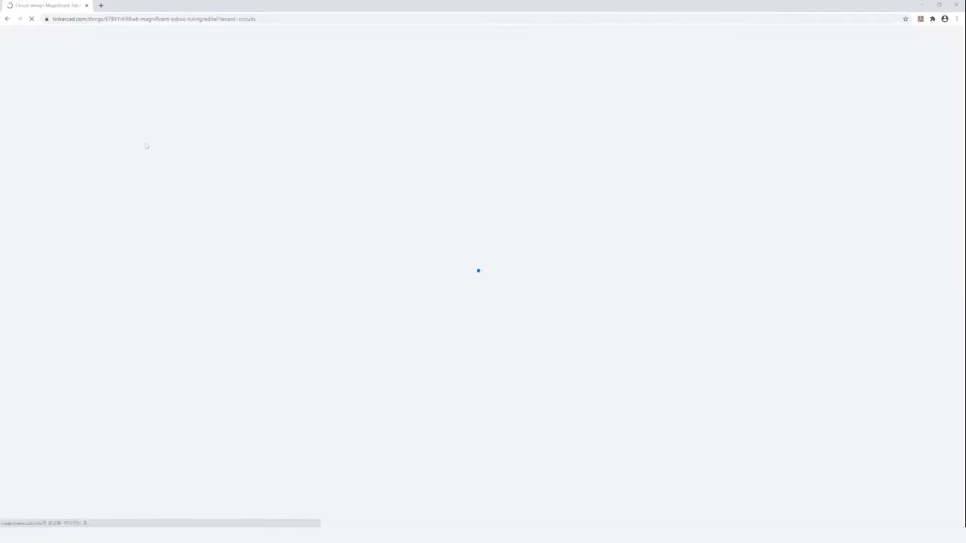
pyautogui.moveTo(887, 407); pyautogui.dragTo(411, 397)
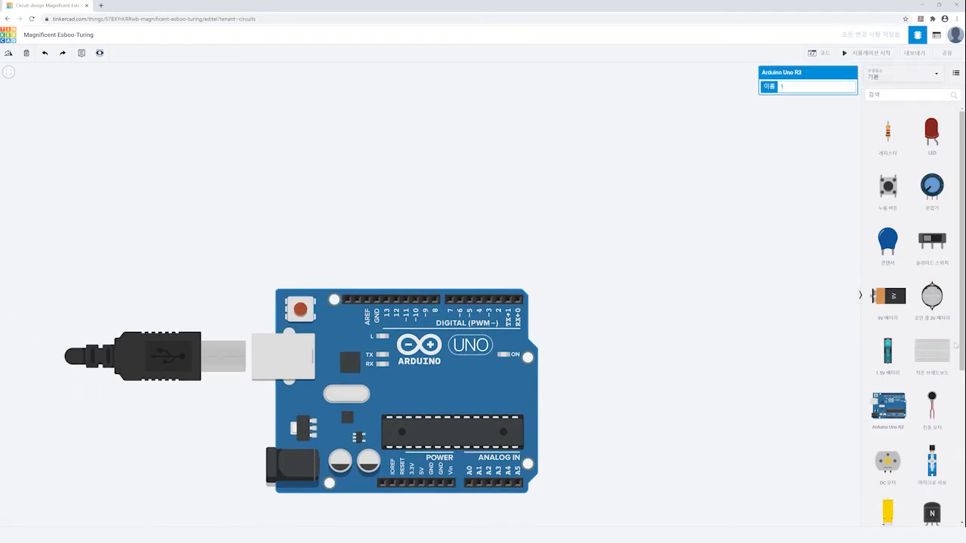
pyautogui.moveTo(937, 352); pyautogui.dragTo(379, 176)
# Route a red wire from the Arduino's 5V pin around the board's right side to the breadboard's lower positive rail at column 30
pyautogui.click(420, 483)
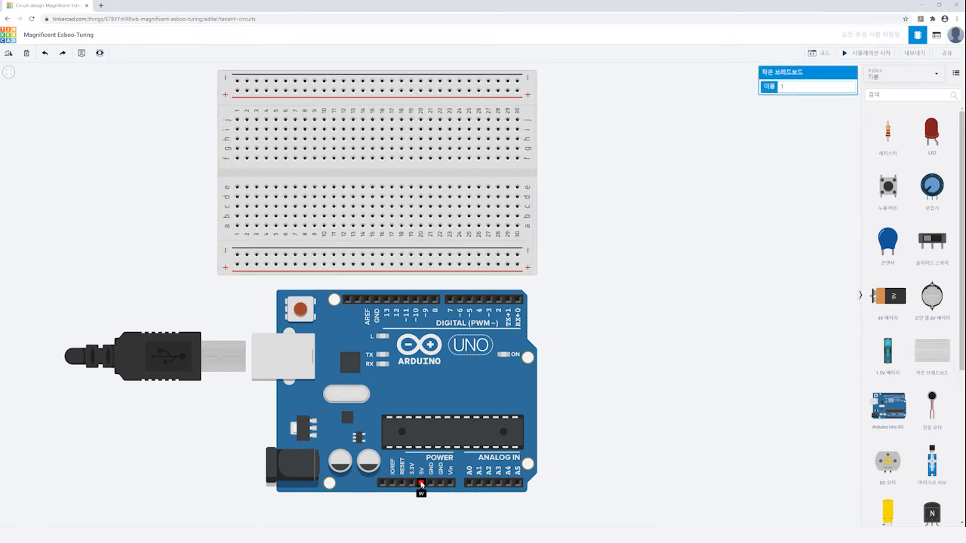
pyautogui.click(420, 507)
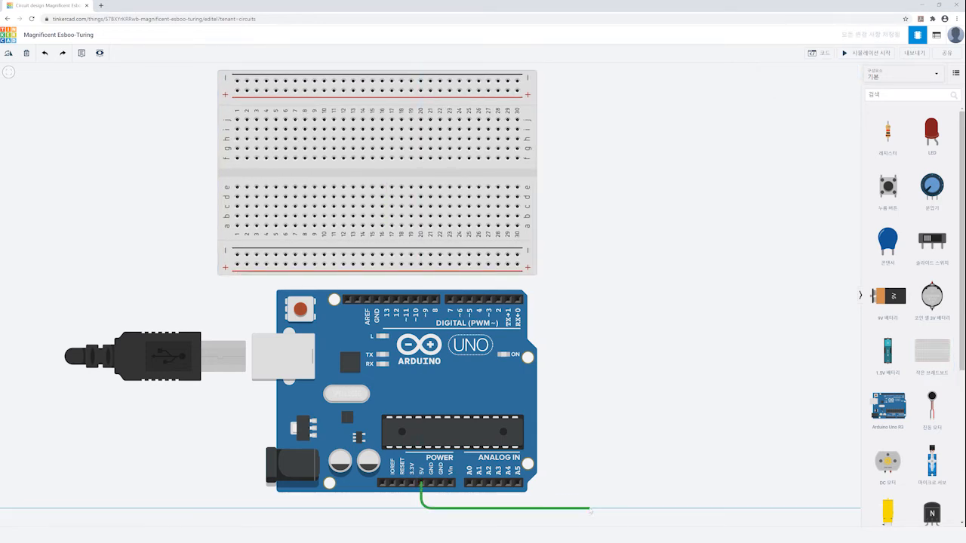
pyautogui.click(590, 507)
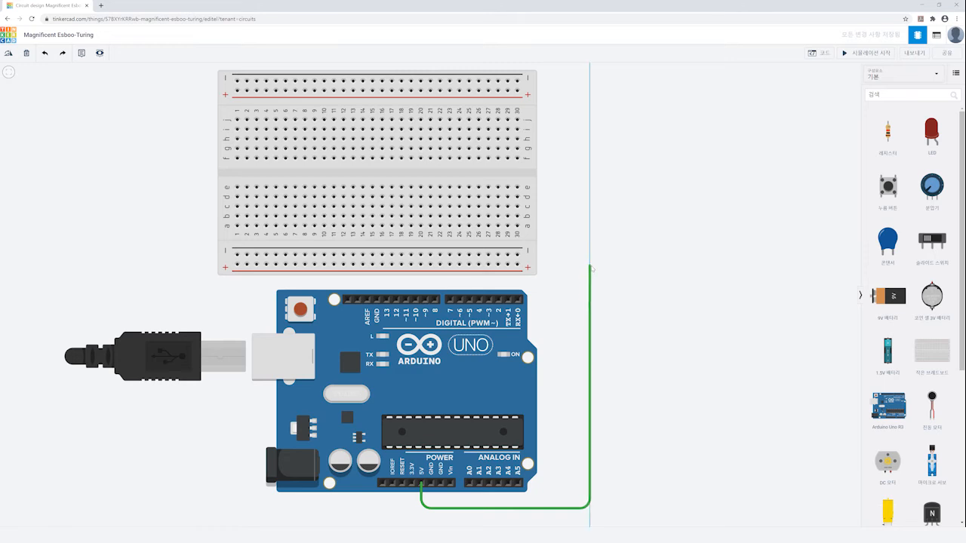
pyautogui.click(590, 266)
pyautogui.click(518, 265)
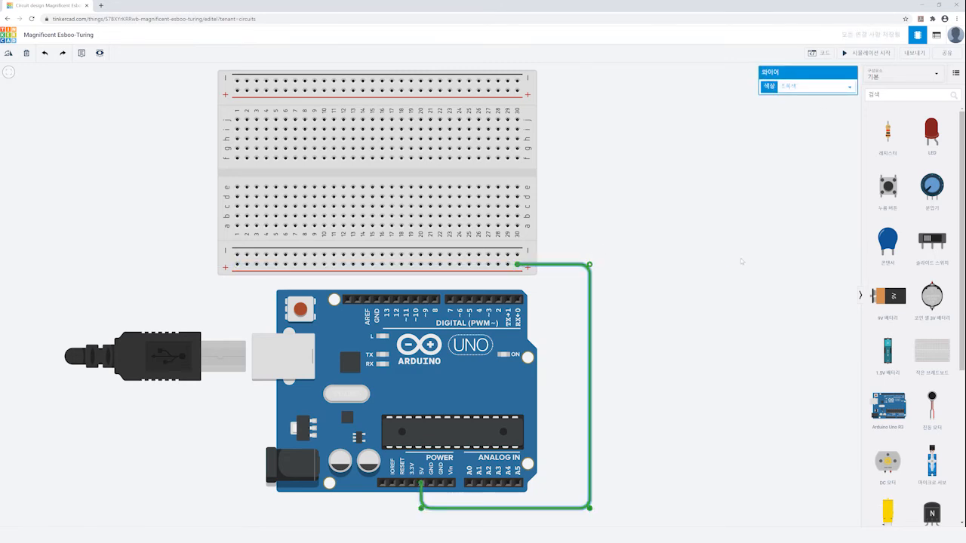
pyautogui.click(800, 86)
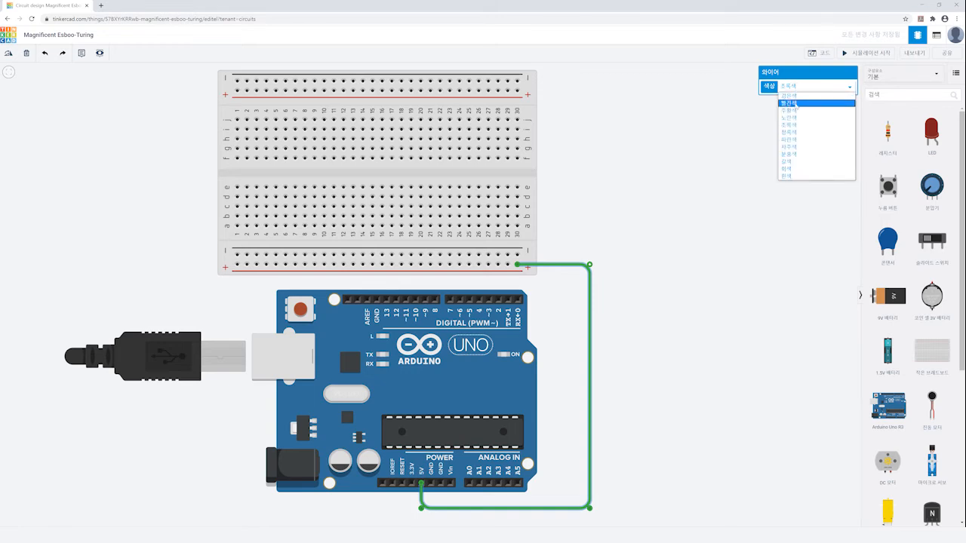
pyautogui.click(797, 106)
pyautogui.click(681, 261)
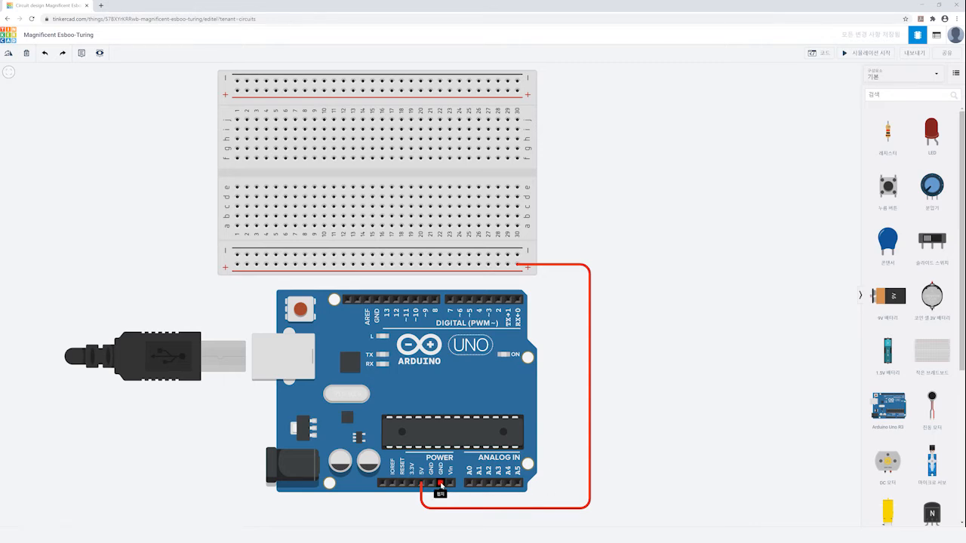
# Route a black wire from the Arduino's power-side GND to the breadboard's lower negative rail at column 30, keeping its last segment horizontal
pyautogui.click(441, 486)
pyautogui.click(440, 519)
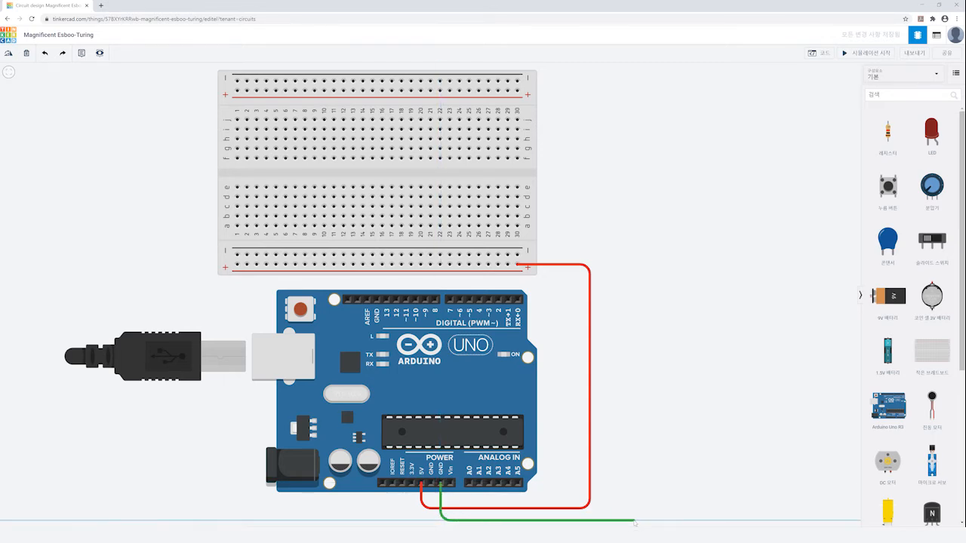
pyautogui.click(634, 520)
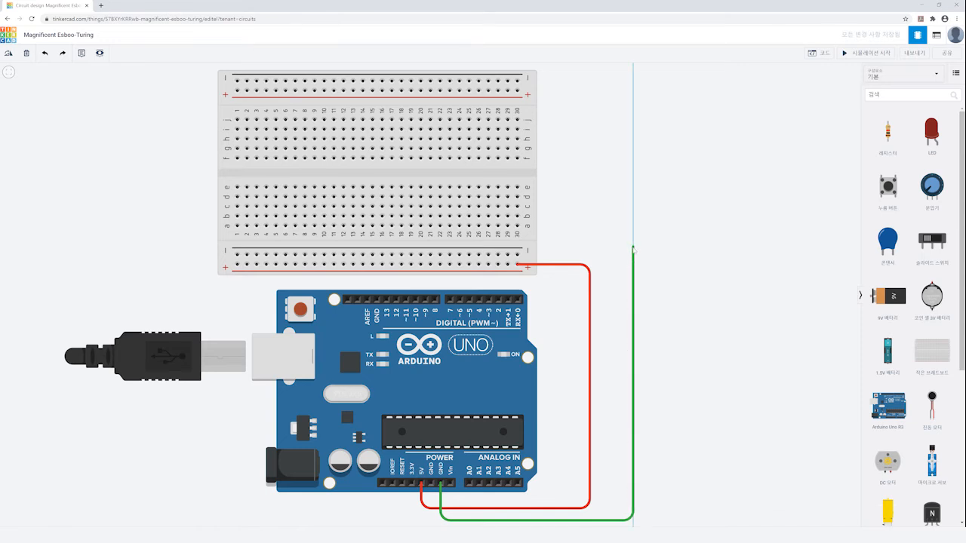
pyautogui.click(634, 248)
pyautogui.click(517, 255)
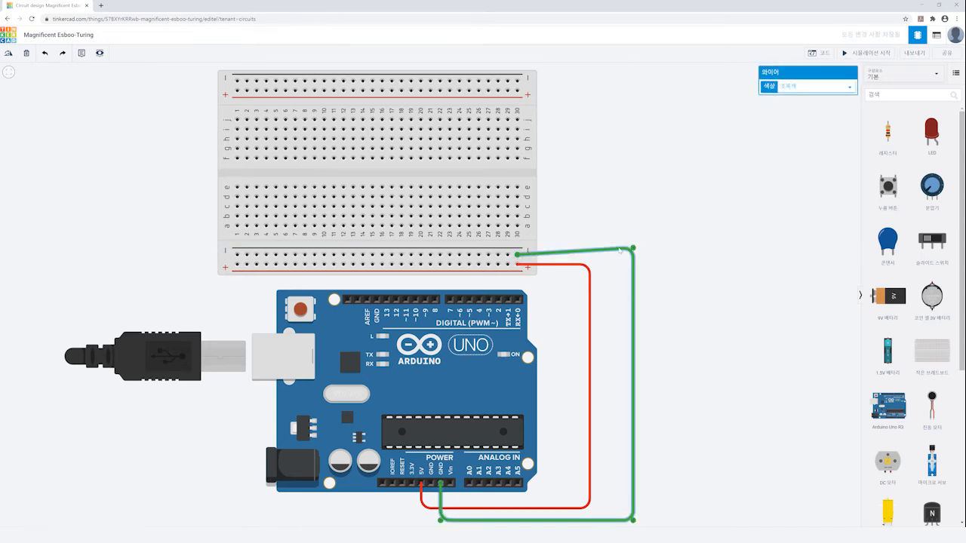
pyautogui.moveTo(634, 248); pyautogui.dragTo(634, 255)
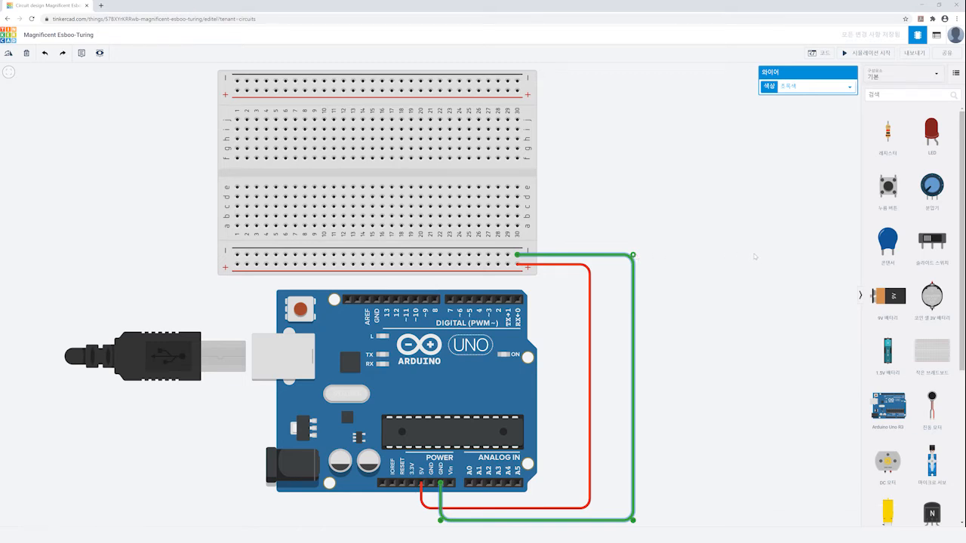
pyautogui.click(806, 86)
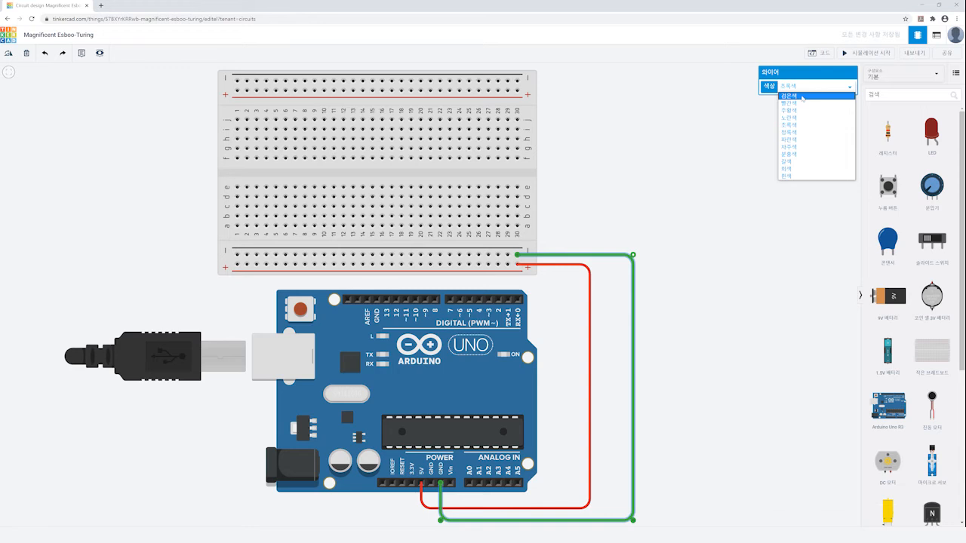
pyautogui.click(803, 96)
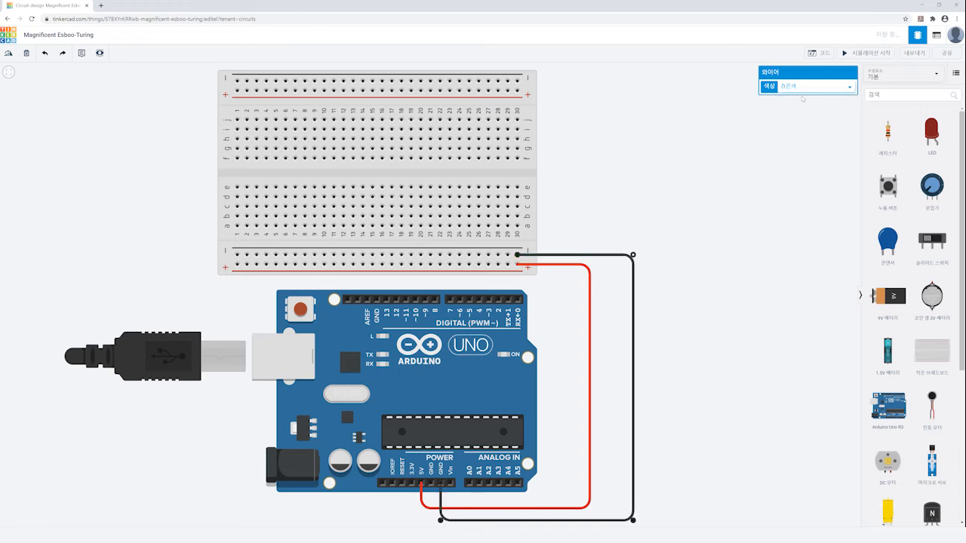
pyautogui.click(737, 232)
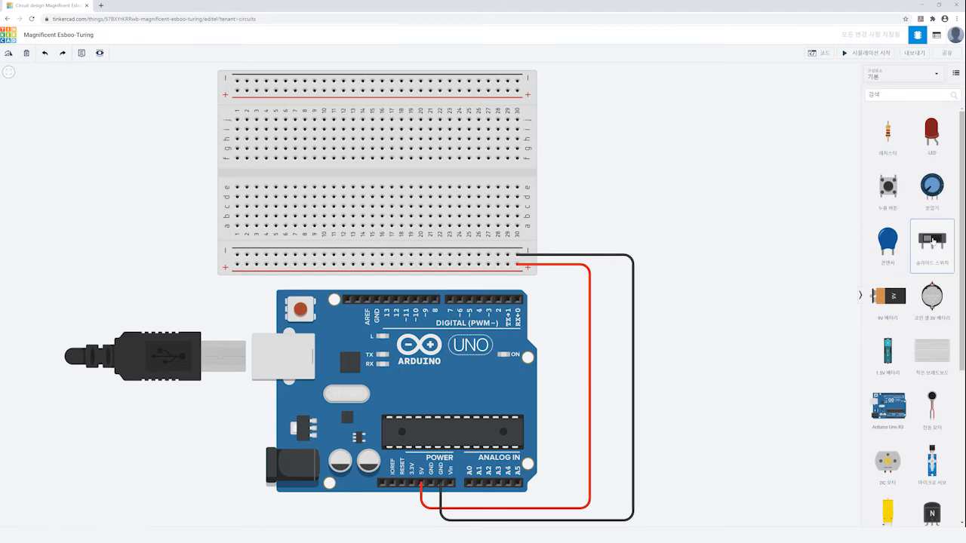
# Place a slide switch with its pins in d9 to d11 and wire c9 to the lower negative rail in black
pyautogui.moveTo(933, 240); pyautogui.dragTo(324, 197)
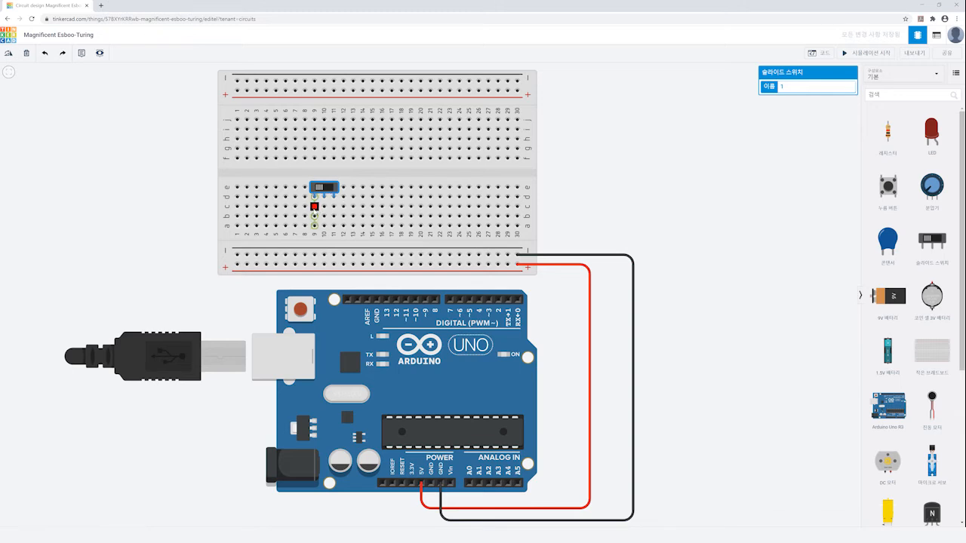
pyautogui.click(315, 206)
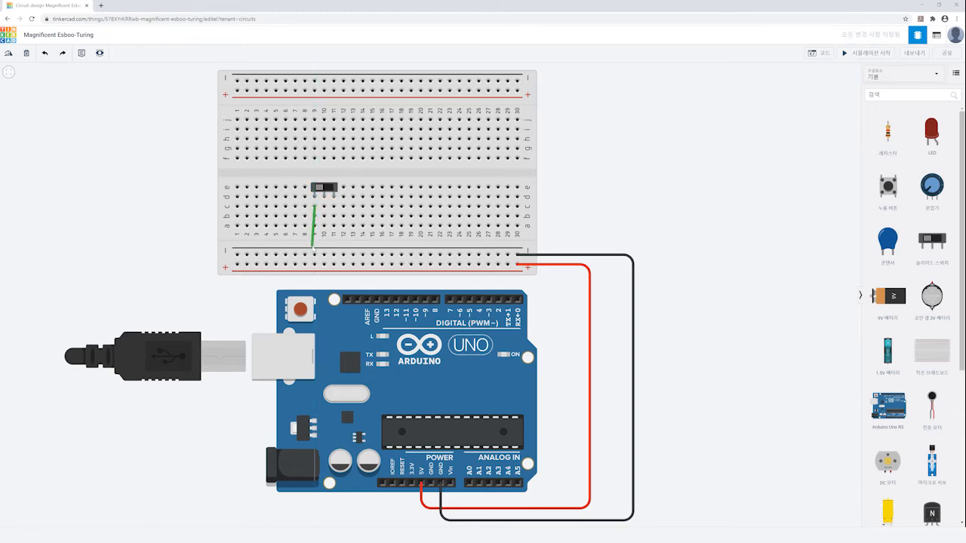
pyautogui.click(315, 254)
pyautogui.click(811, 87)
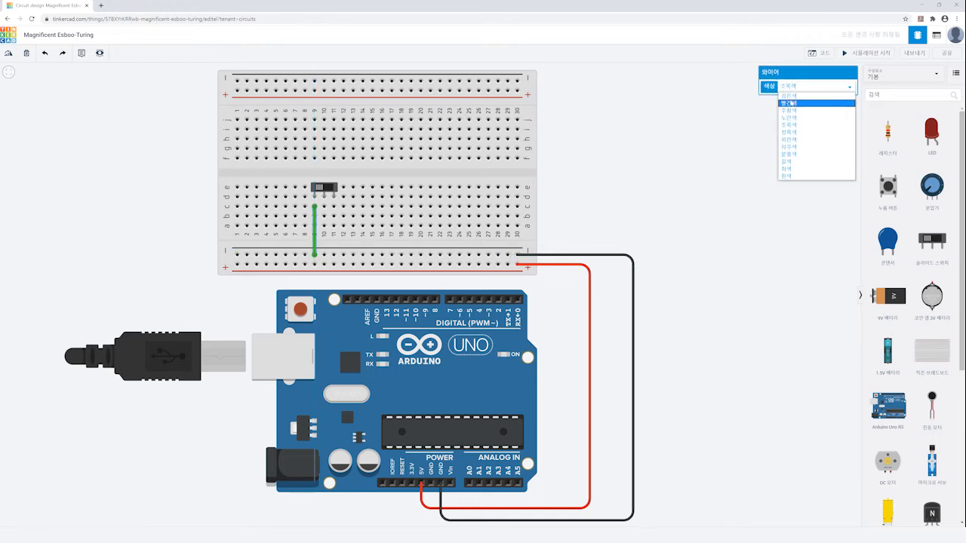
pyautogui.click(804, 95)
# Connect the switch's right pin from c11 to the lower positive rail with a red wire
pyautogui.click(333, 206)
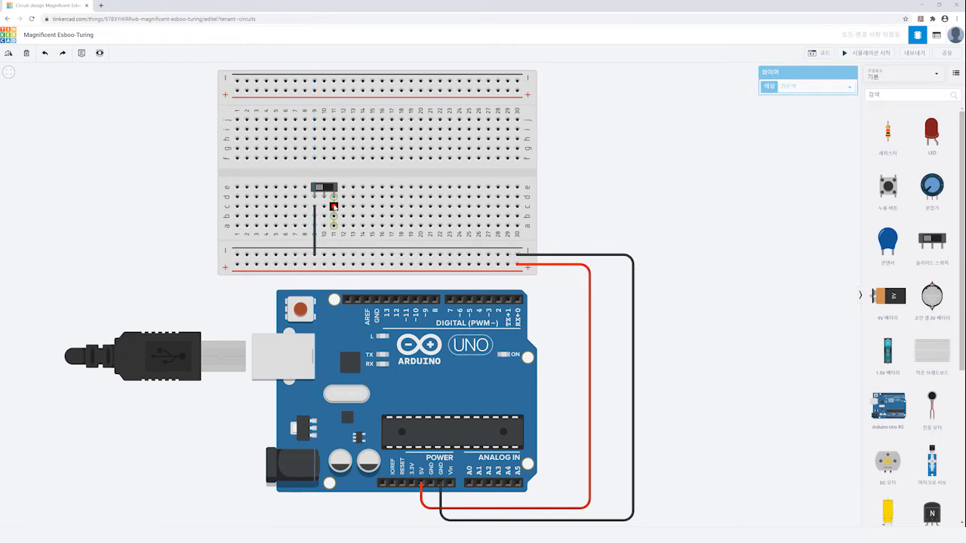
pyautogui.click(334, 264)
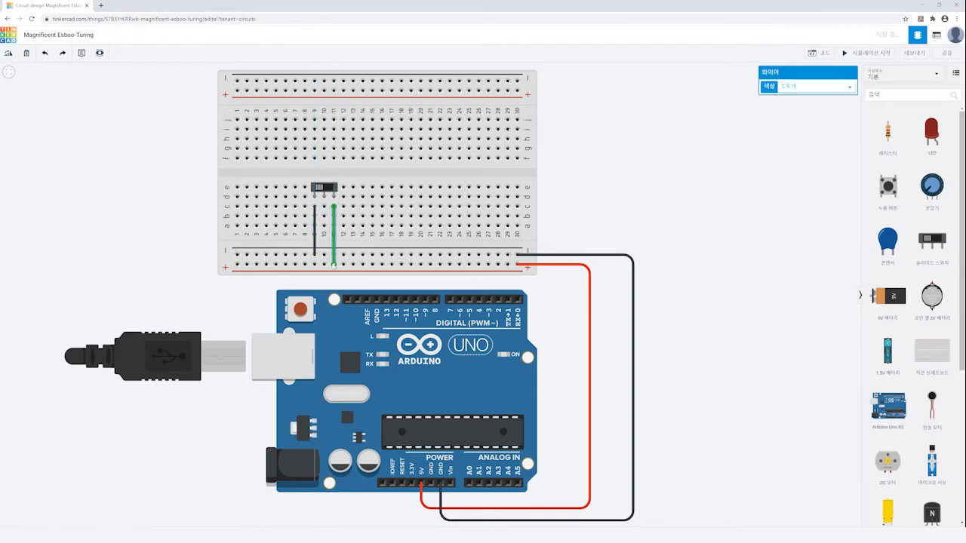
pyautogui.click(795, 88)
pyautogui.click(795, 103)
pyautogui.click(654, 119)
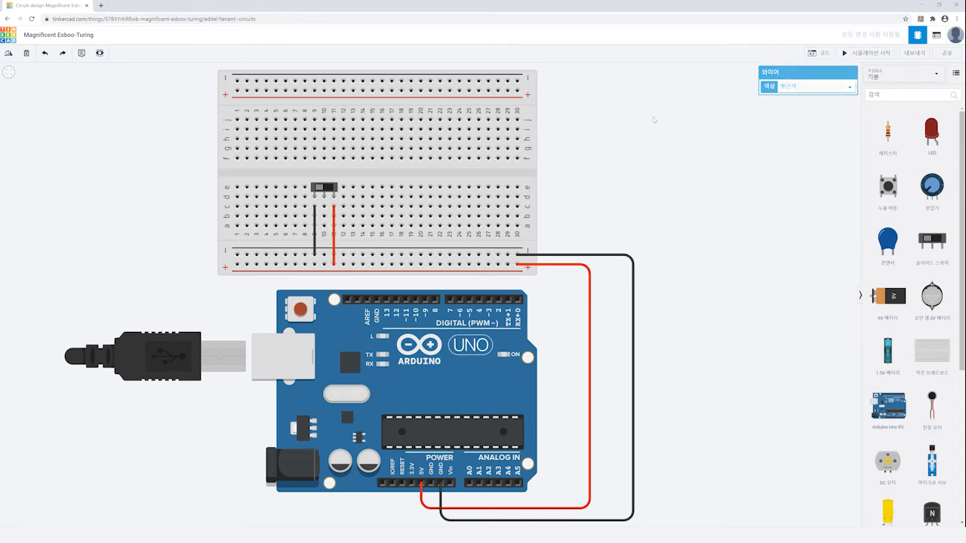
# Connect the switch's middle pin from c10 to Arduino digital pin 9 with a green wire
pyautogui.click(324, 206)
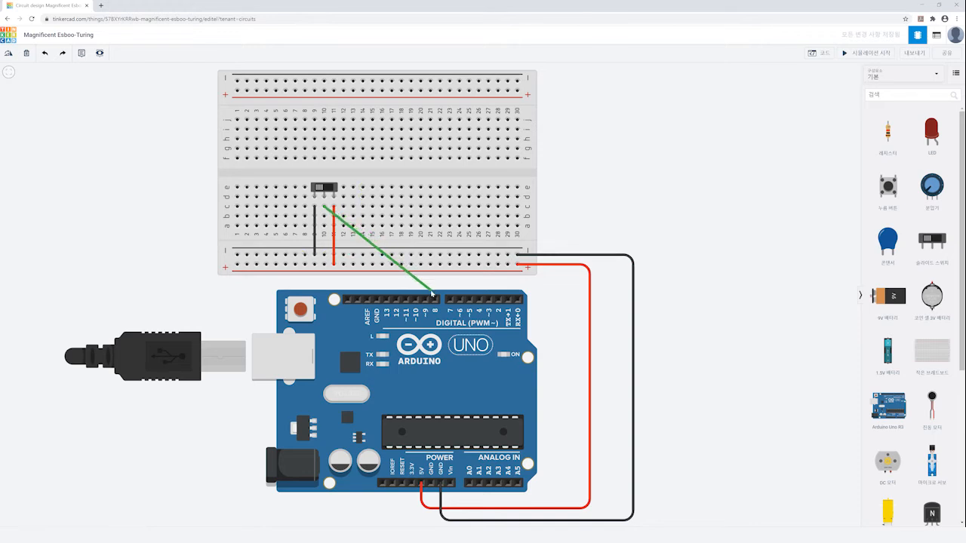
pyautogui.click(426, 299)
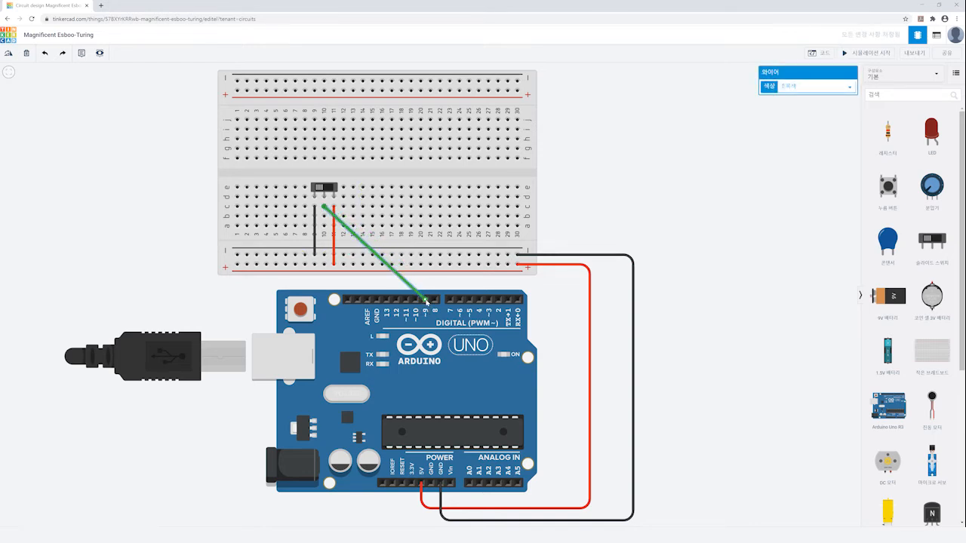
pyautogui.click(631, 178)
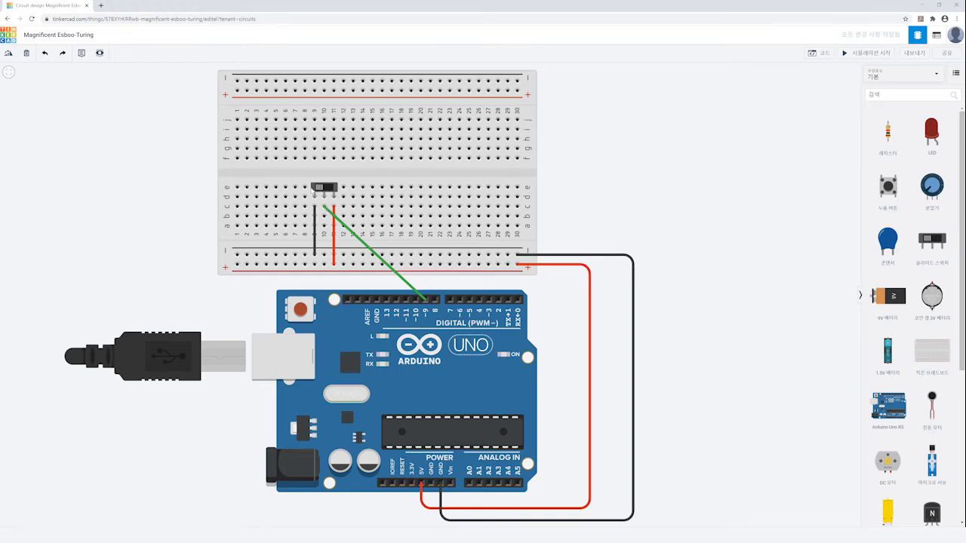
# Run the simulation, operate the slide switch to test it, and stop the simulation
pyautogui.click(320, 189)
pyautogui.click(876, 51)
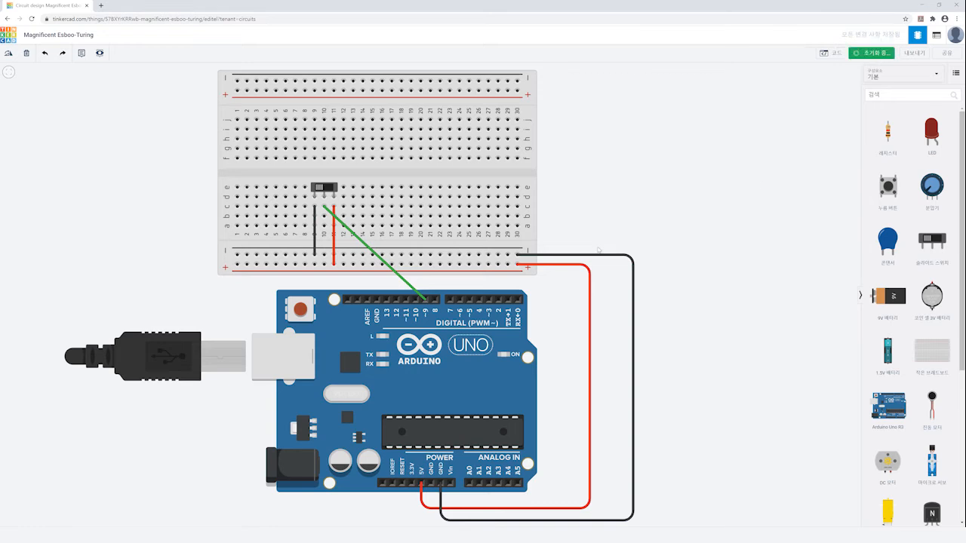
pyautogui.click(327, 188)
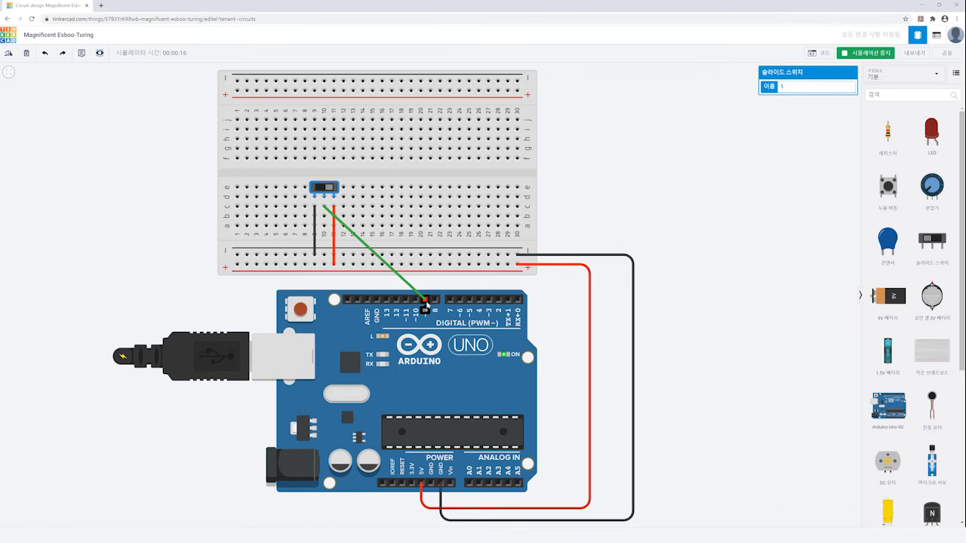
pyautogui.click(868, 58)
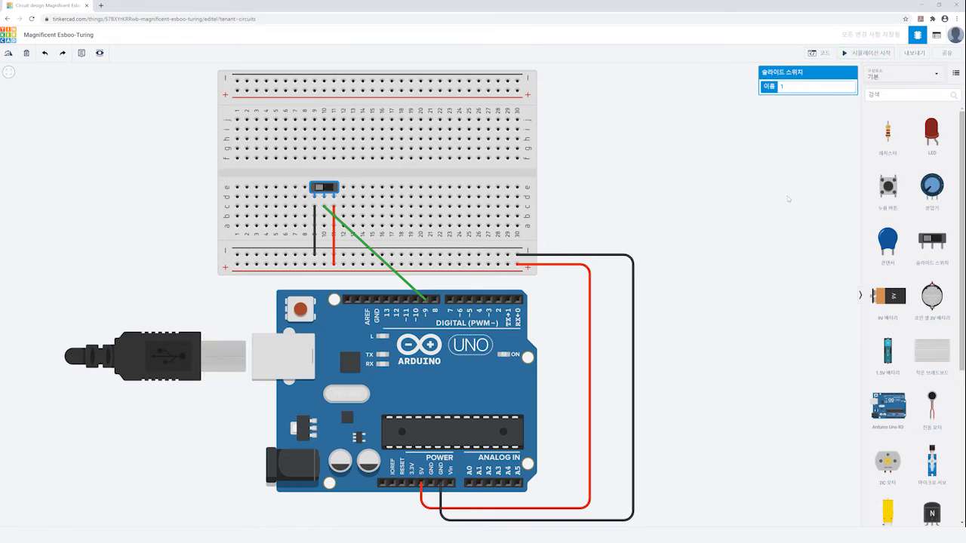
pyautogui.click(787, 200)
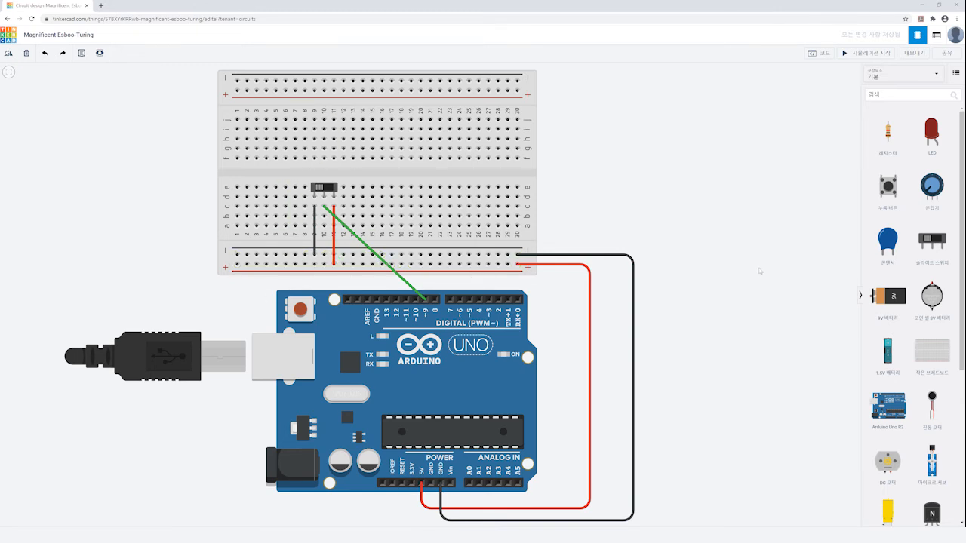
# Place a red LED with its legs in c21 and c22, and wire b21 to the lower negative rail in black
pyautogui.click(932, 134)
pyautogui.moveTo(931, 130); pyautogui.dragTo(437, 206)
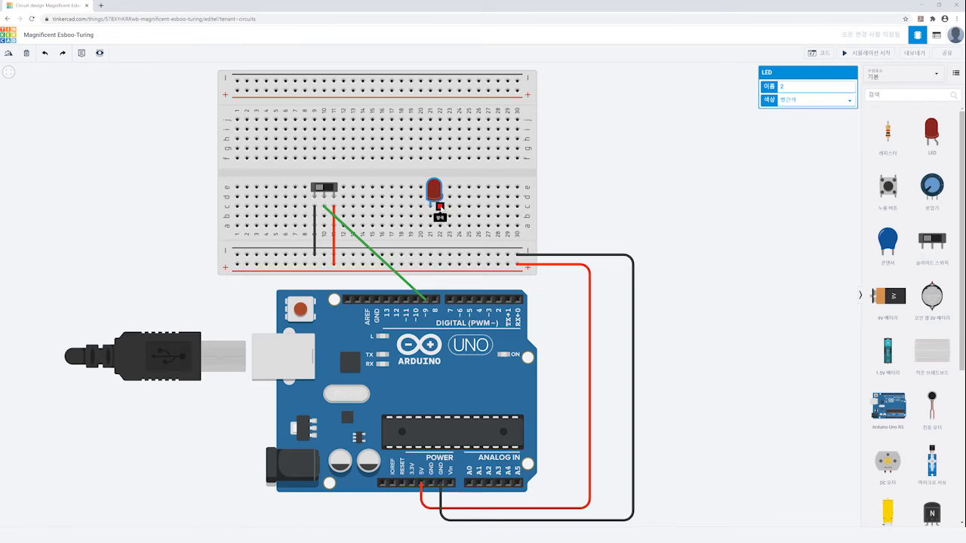
pyautogui.click(430, 214)
pyautogui.click(430, 255)
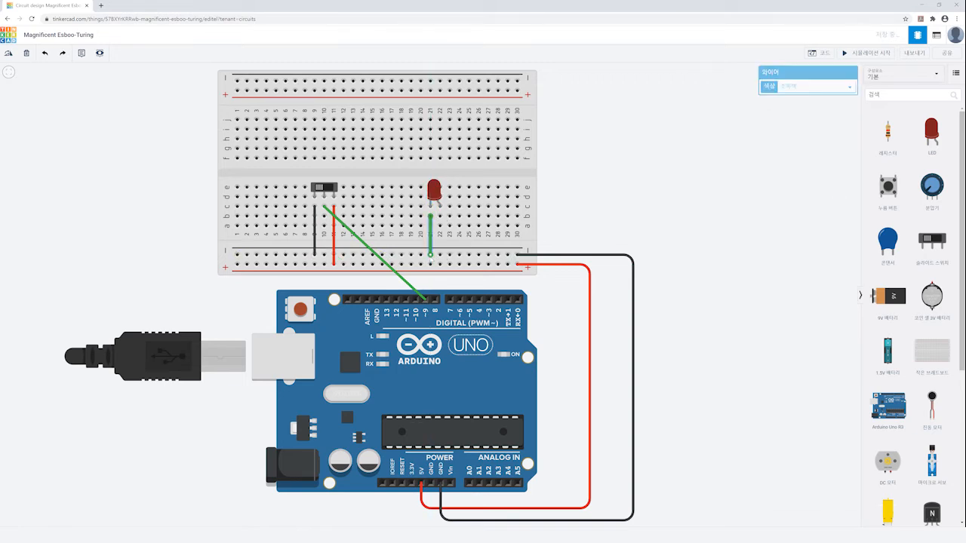
pyautogui.click(813, 86)
pyautogui.click(789, 95)
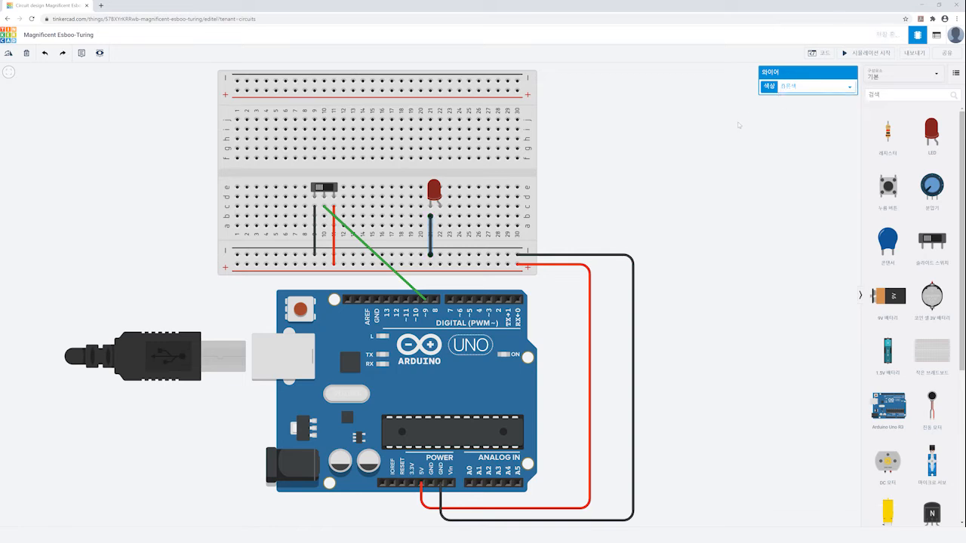
pyautogui.click(830, 117)
# Add a resistor, rotate it to horizontal, and place it in row b from column 22 to column 26
pyautogui.moveTo(892, 137); pyautogui.dragTo(479, 209)
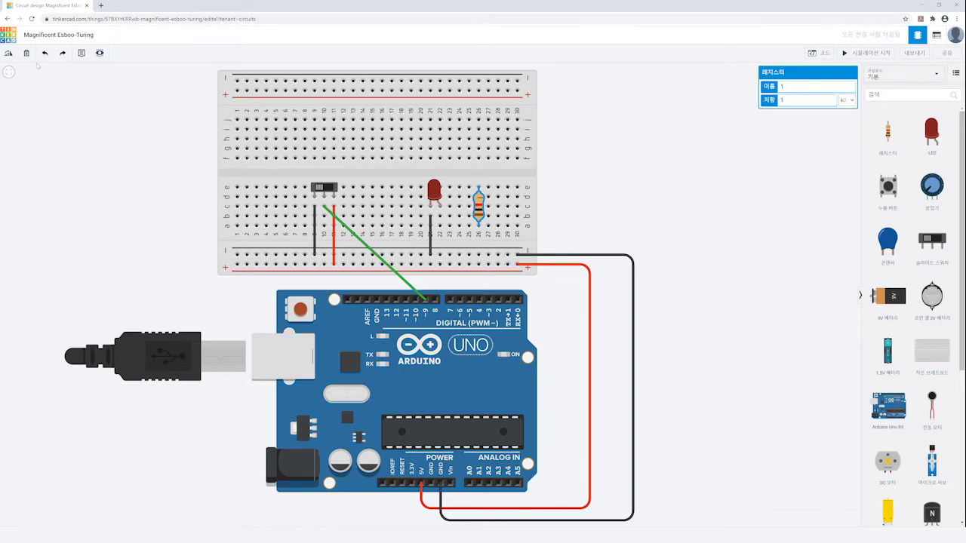
pyautogui.click(9, 53)
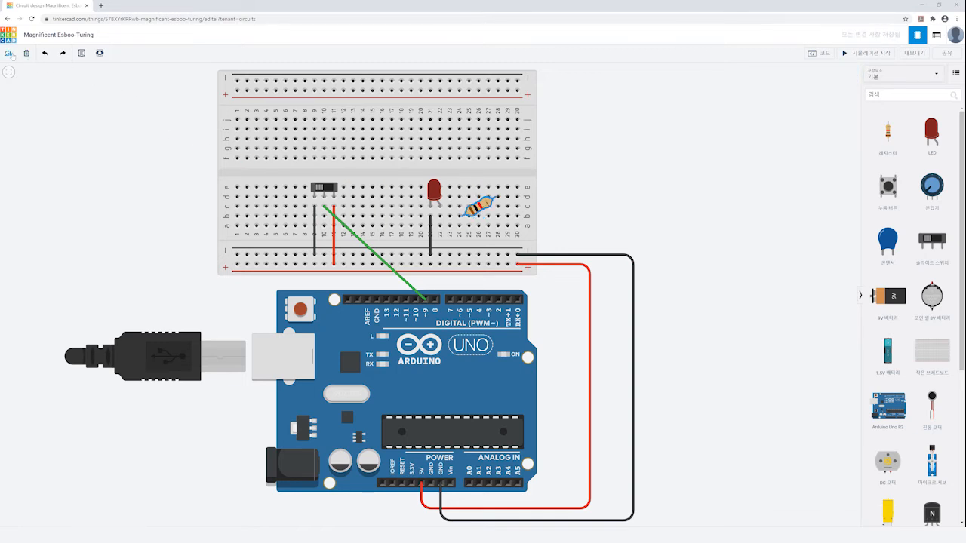
pyautogui.click(9, 54)
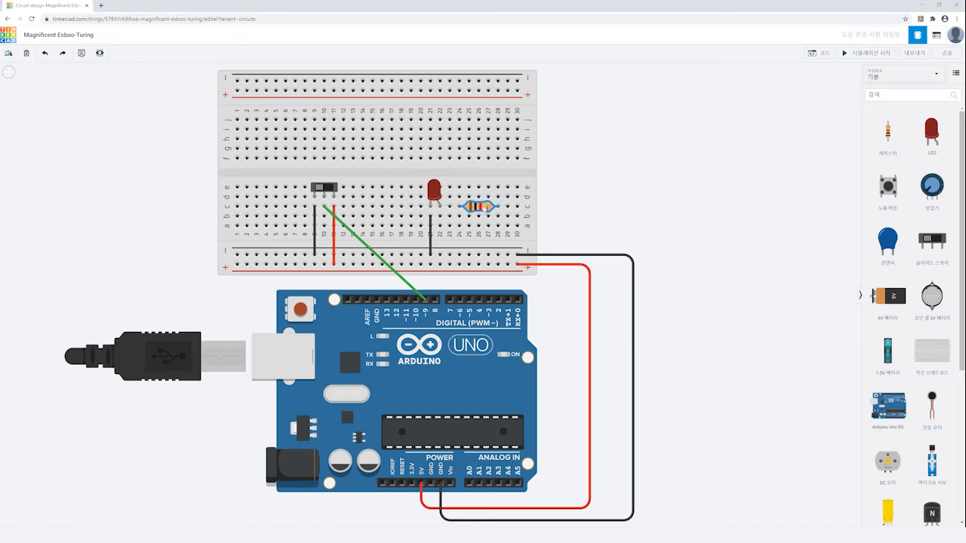
pyautogui.moveTo(478, 206); pyautogui.dragTo(459, 215)
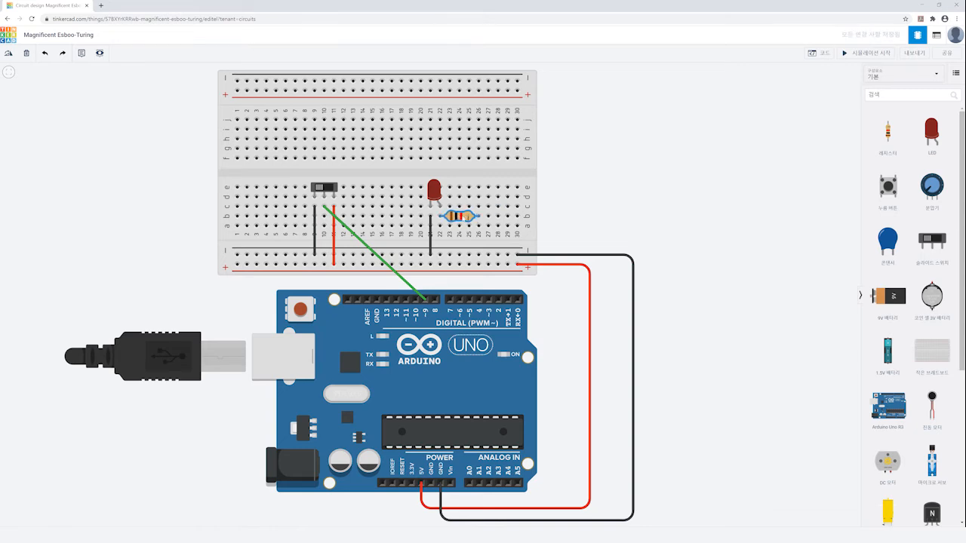
# Connect the resistor's free end from a26 to Arduino digital pin 2 with a green wire
pyautogui.click(479, 225)
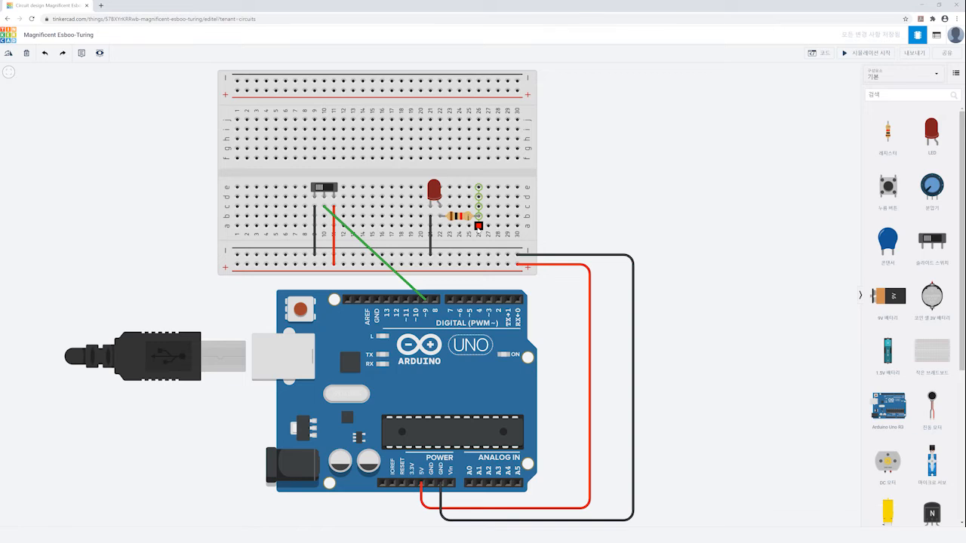
pyautogui.click(497, 300)
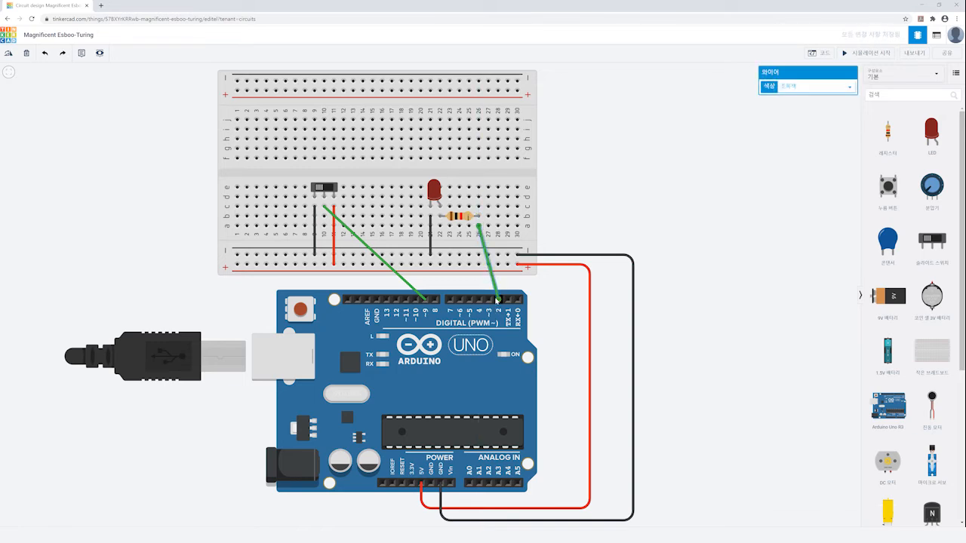
pyautogui.click(709, 217)
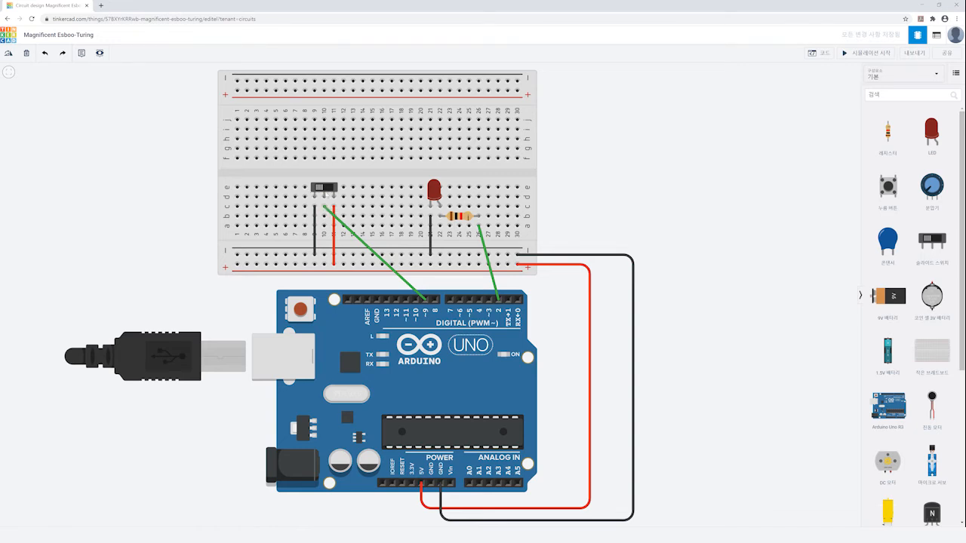
# Run the simulation, operate the slide switch to check the circuit, and stop the simulation
pyautogui.click(316, 208)
pyautogui.click(852, 54)
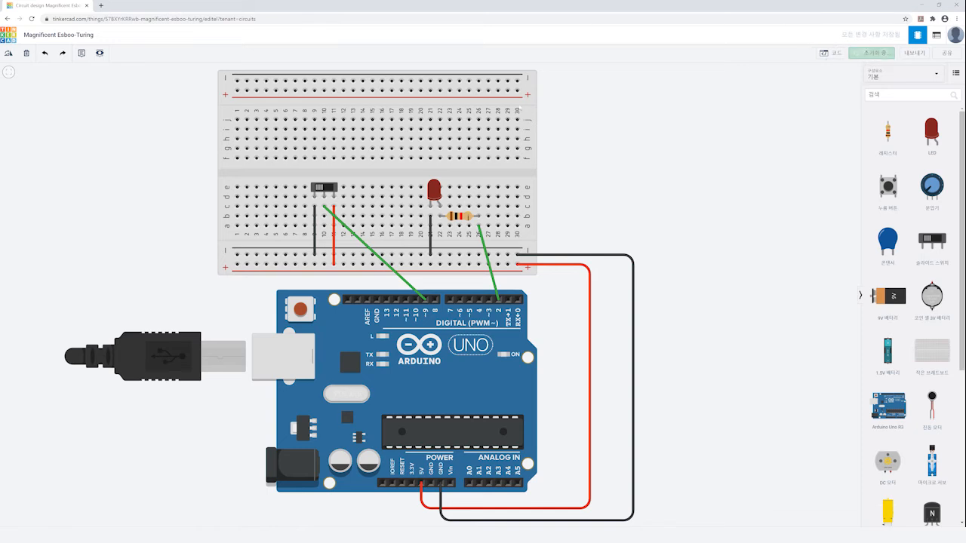
pyautogui.click(332, 188)
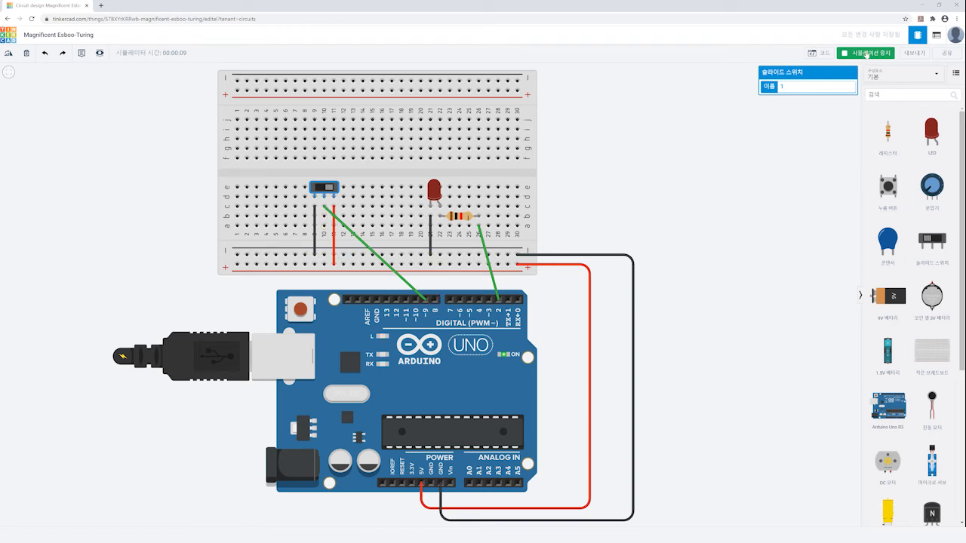
pyautogui.click(866, 52)
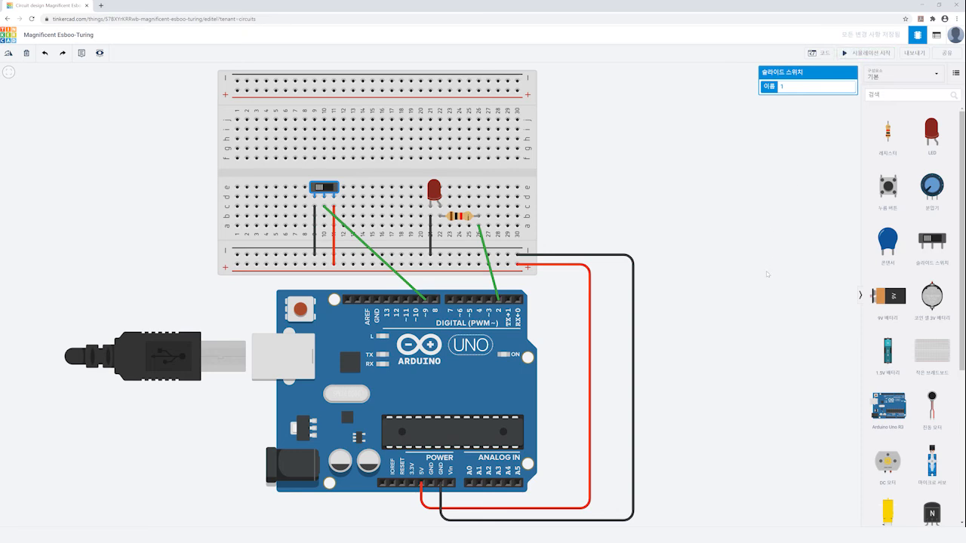
pyautogui.click(753, 226)
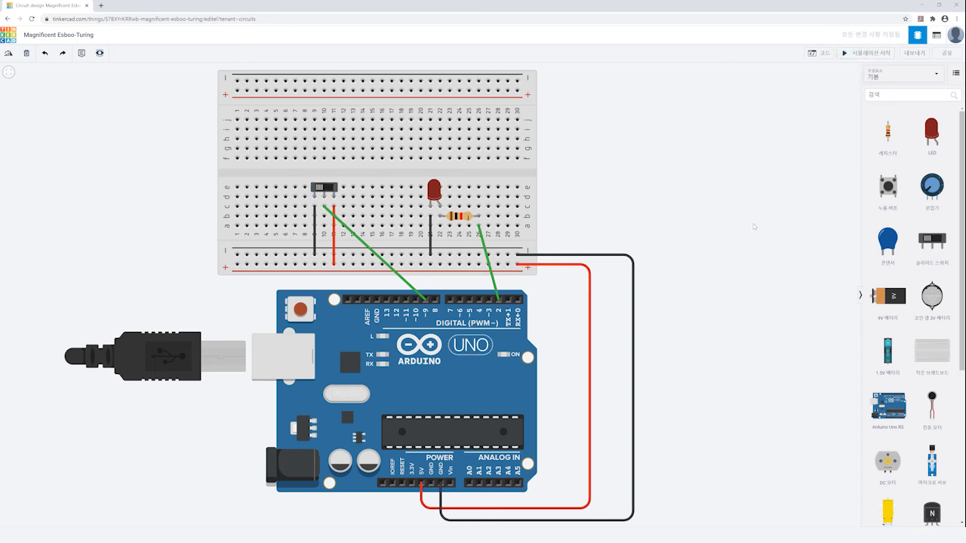
# Open the block code editor, delete the default blink blocks, and widen the code area
pyautogui.click(821, 53)
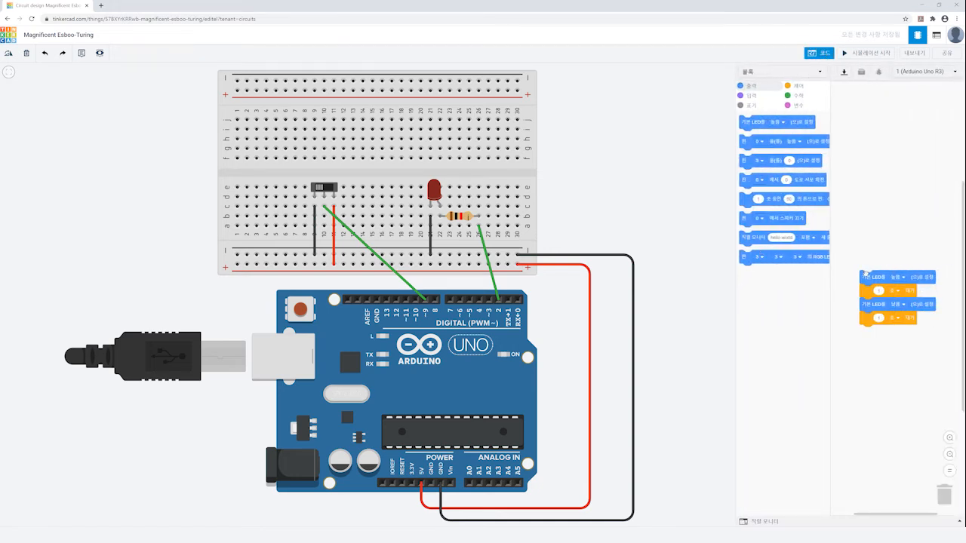
pyautogui.moveTo(867, 283); pyautogui.dragTo(943, 494)
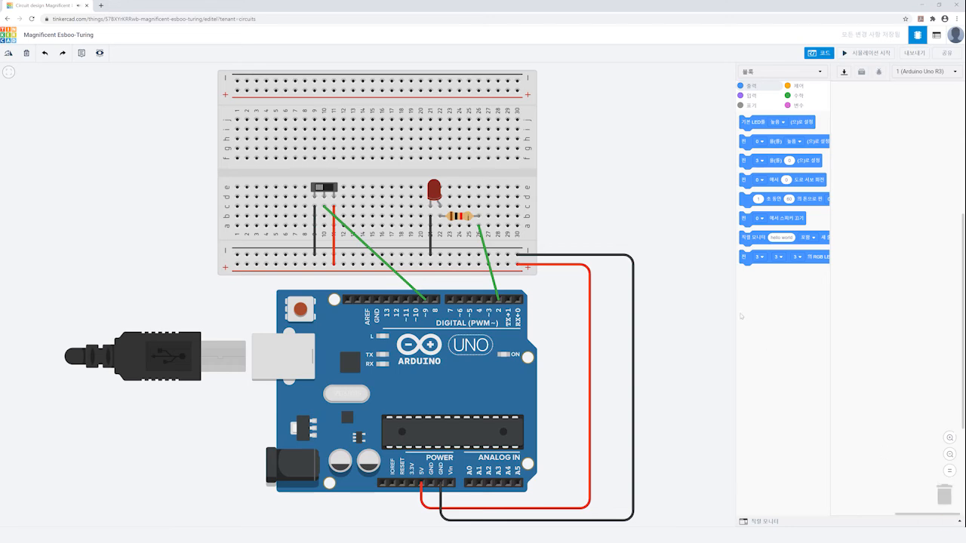
pyautogui.moveTo(734, 310); pyautogui.dragTo(553, 308)
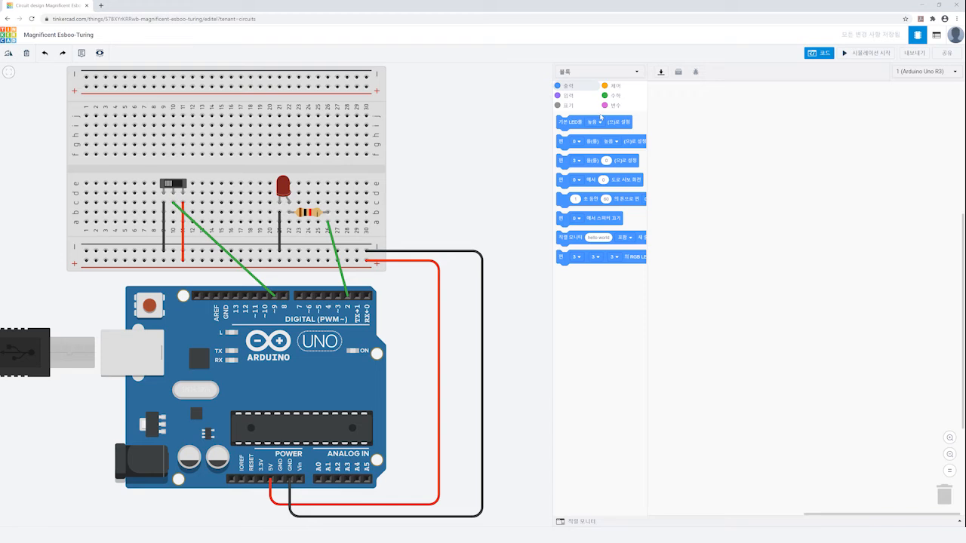
# Create a variable named digital9 and place its set block in the program
pyautogui.click(615, 106)
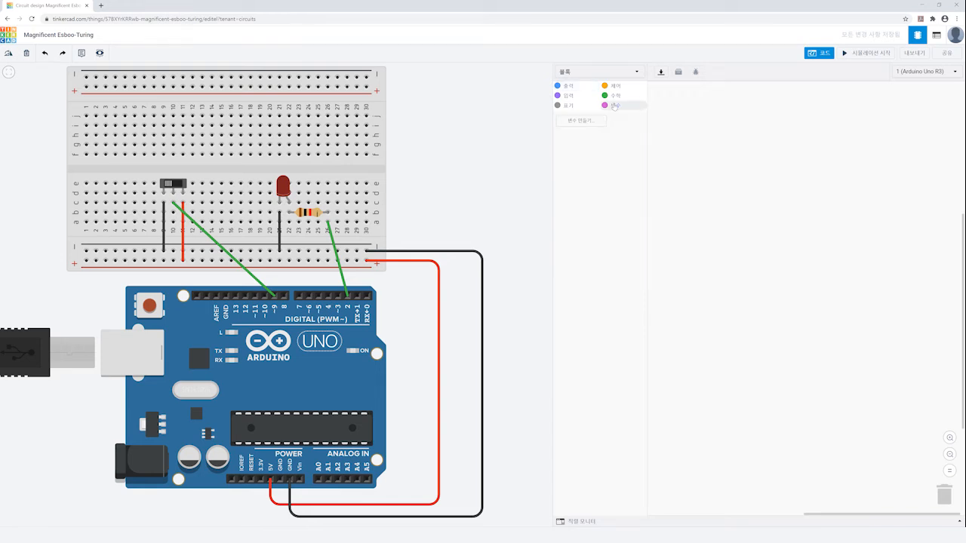
pyautogui.click(595, 122)
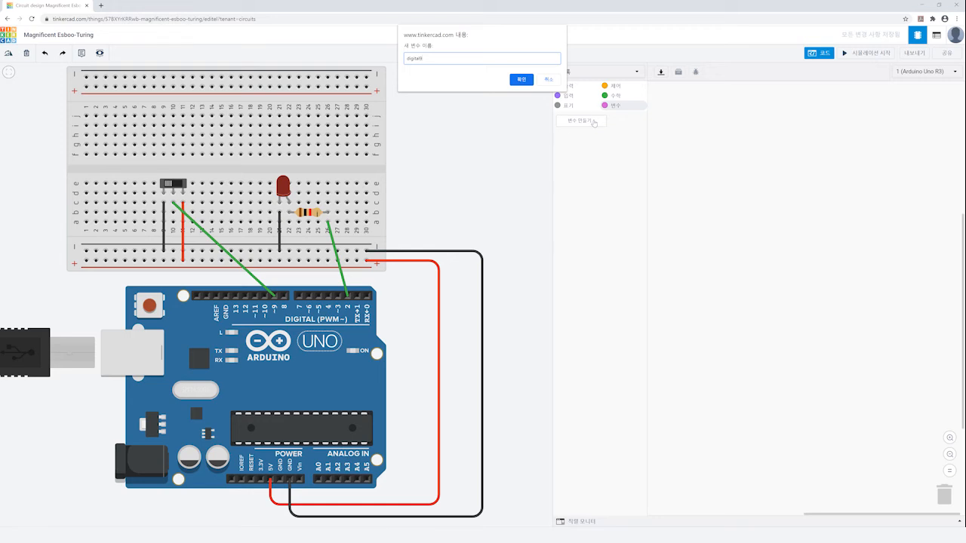
pyautogui.click(521, 80)
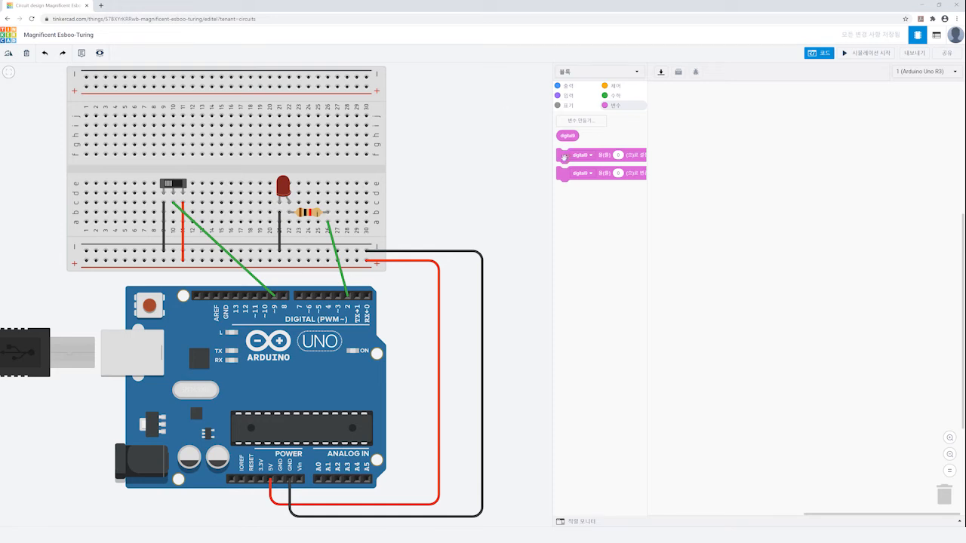
pyautogui.moveTo(563, 156); pyautogui.dragTo(723, 173)
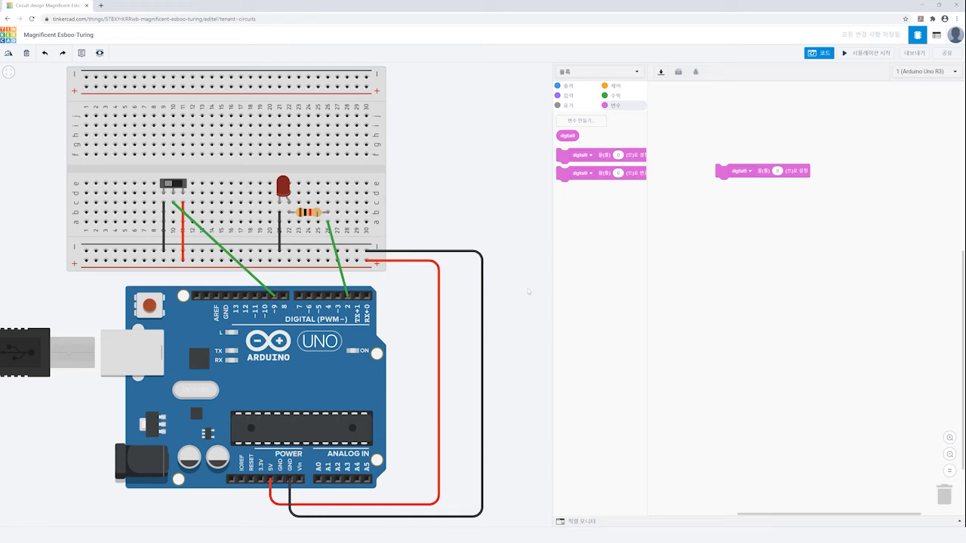
# Assign a digital pin read block to digital9 and set it to read pin 9
pyautogui.click(567, 97)
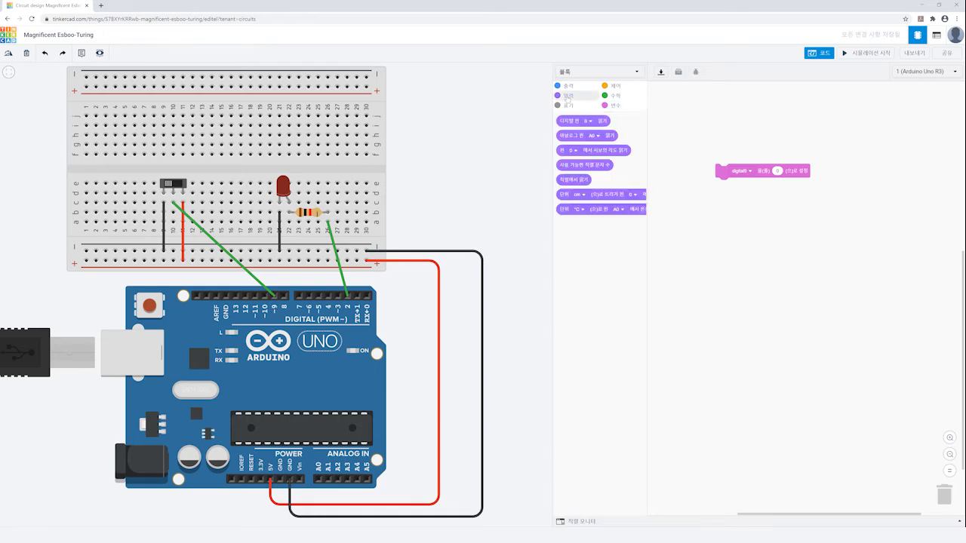
pyautogui.moveTo(569, 120); pyautogui.dragTo(785, 173)
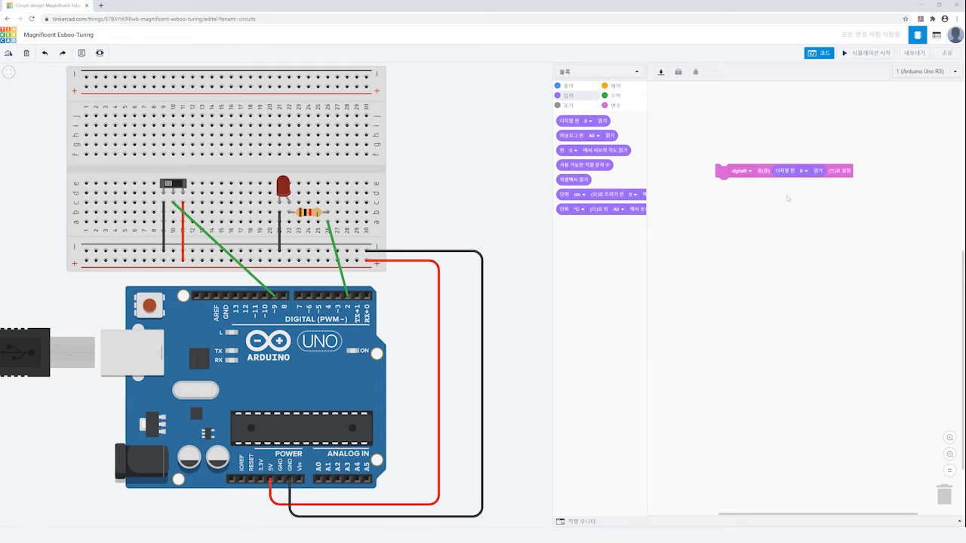
pyautogui.click(804, 172)
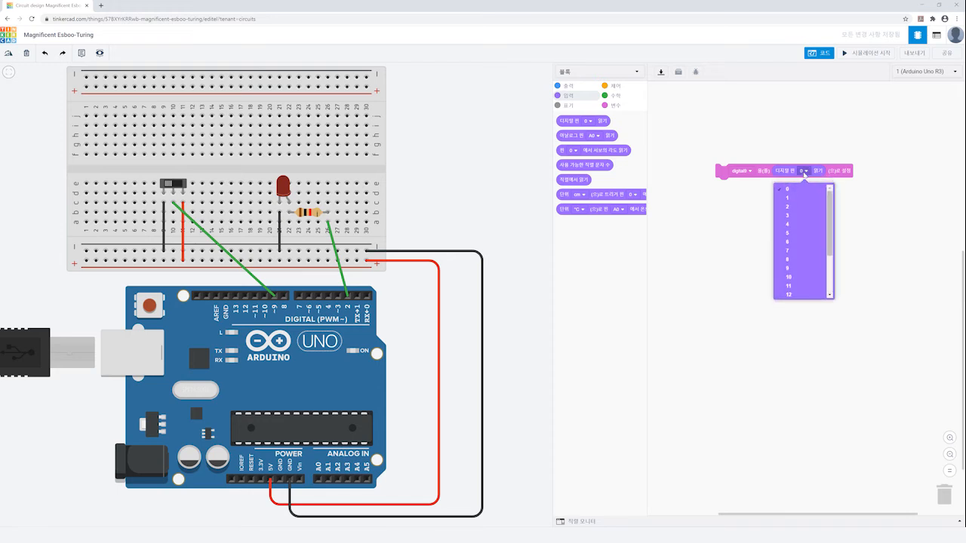
pyautogui.click(801, 268)
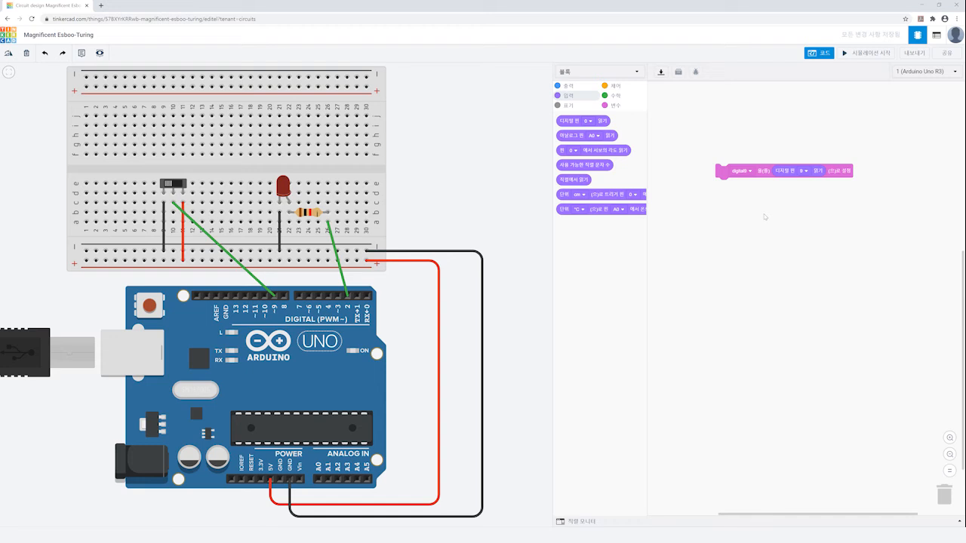
# Add an if-else block below the digital9 assignment and insert a comparison block as its condition
pyautogui.click(613, 86)
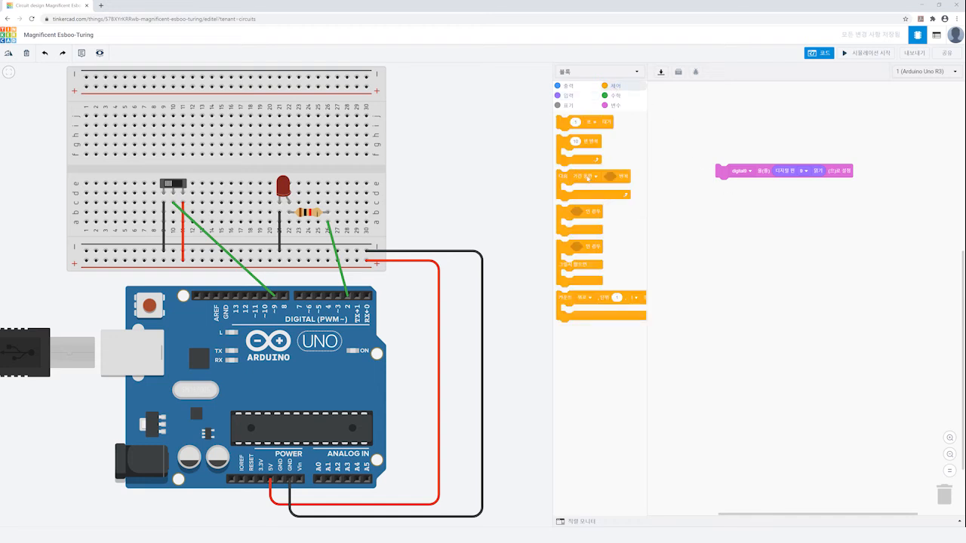
pyautogui.moveTo(568, 246); pyautogui.dragTo(732, 195)
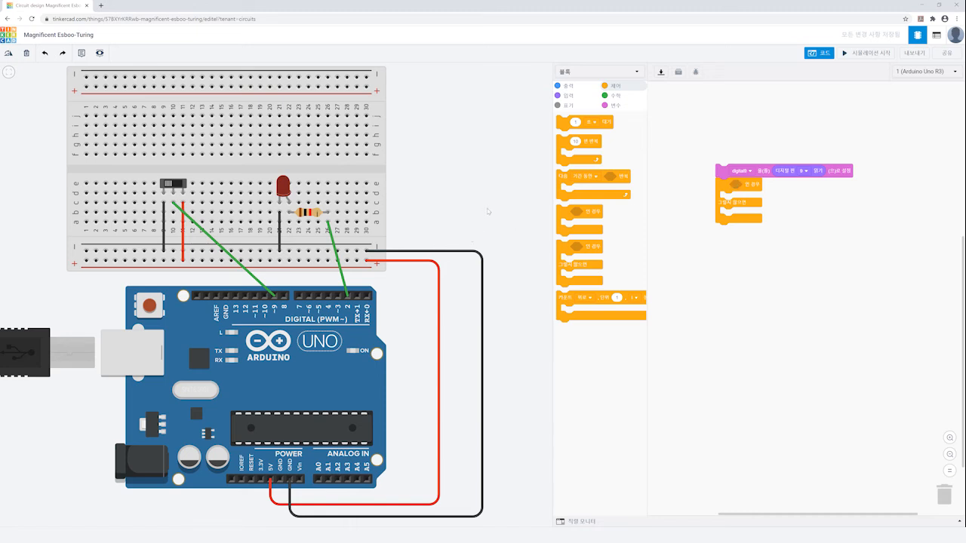
pyautogui.click(612, 96)
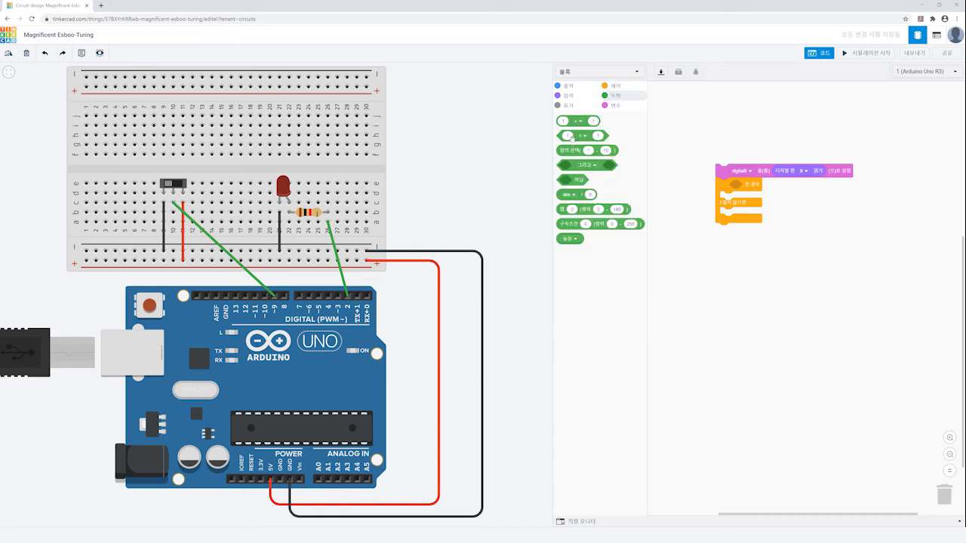
pyautogui.moveTo(572, 141); pyautogui.dragTo(729, 194)
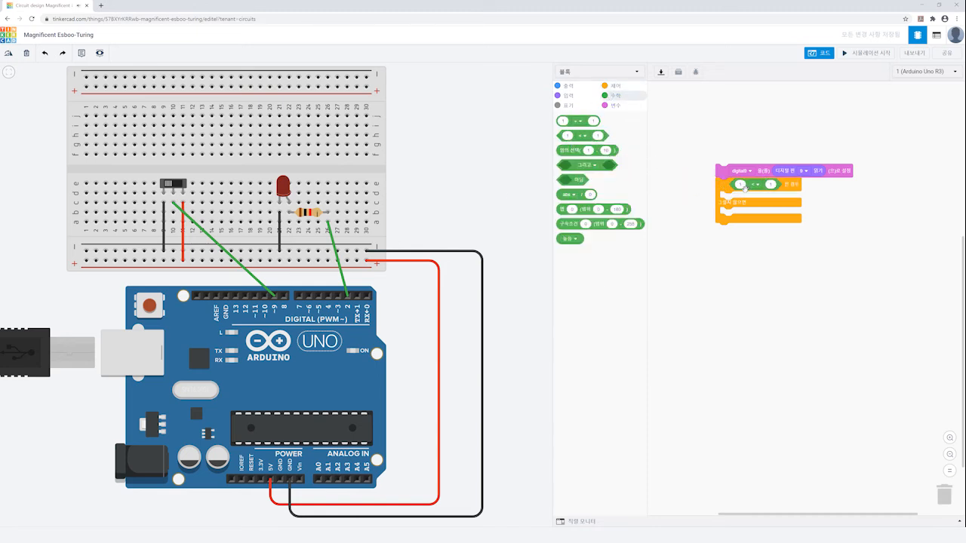
# Complete the if condition as digital9 = 1, using the variable as the first operand
pyautogui.click(616, 105)
pyautogui.moveTo(568, 135); pyautogui.dragTo(751, 186)
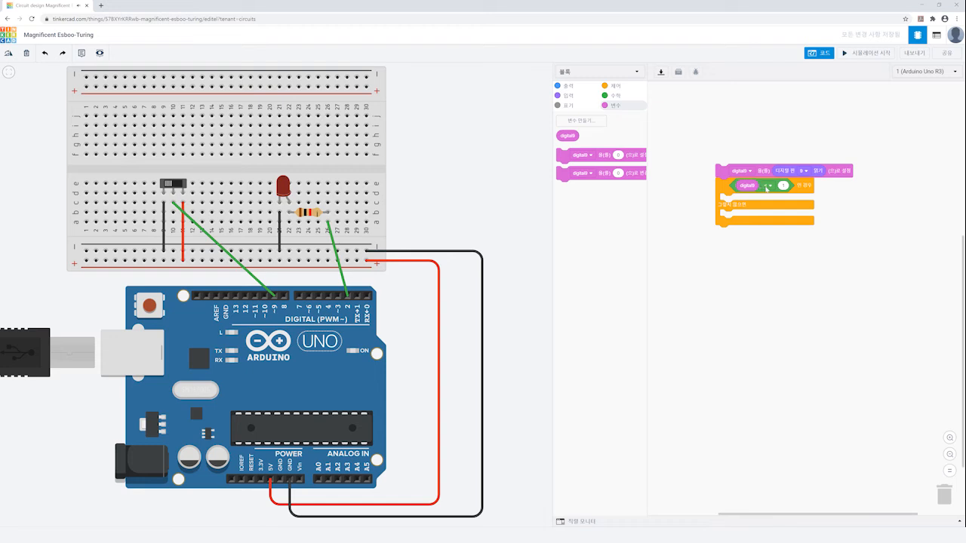
pyautogui.click(767, 184)
pyautogui.click(759, 224)
# Add a set-pin output block to the if branch that sets pin 2 to high (높음)
pyautogui.click(573, 88)
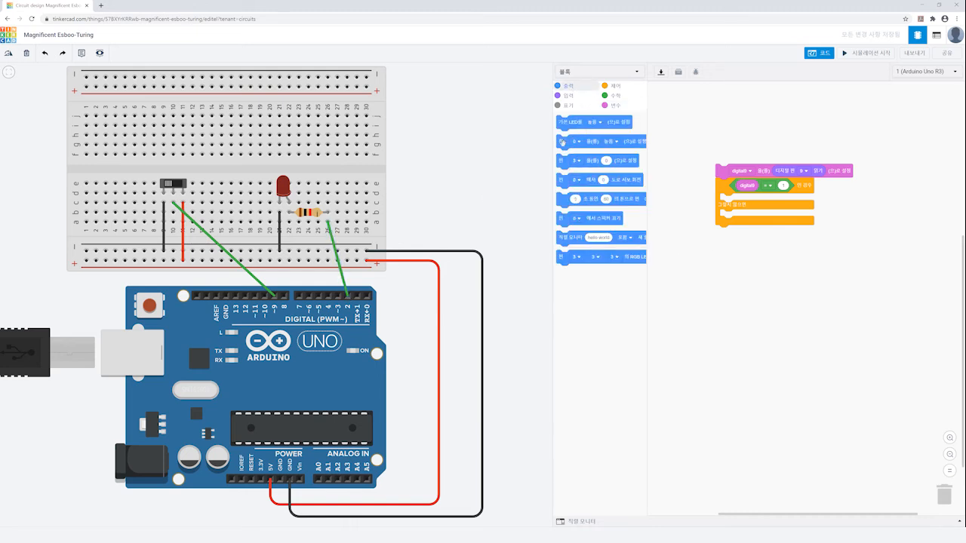
pyautogui.moveTo(561, 142); pyautogui.dragTo(730, 202)
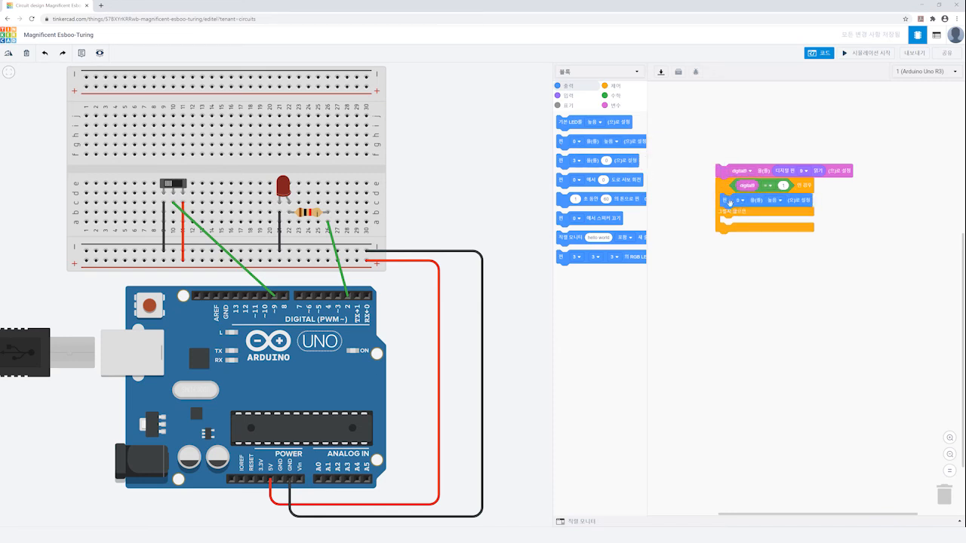
pyautogui.click(742, 201)
pyautogui.click(734, 236)
# Add a set-pin output block to the else branch that sets pin 2 to low (낮음)
pyautogui.moveTo(560, 142); pyautogui.dragTo(726, 224)
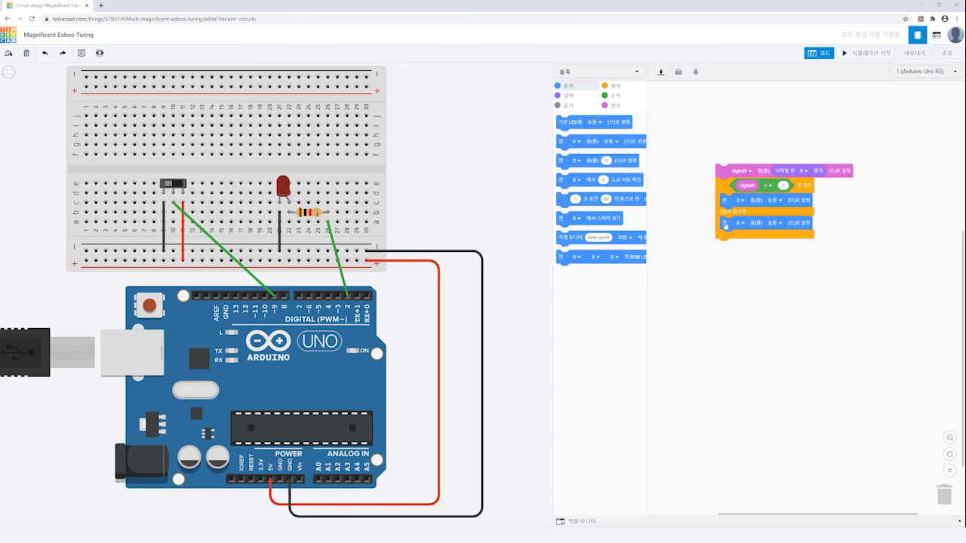
pyautogui.click(740, 223)
pyautogui.click(738, 260)
pyautogui.click(773, 223)
pyautogui.click(773, 253)
# Run the simulation and toggle the slide switch both ways to test its control of the LED
pyautogui.click(856, 56)
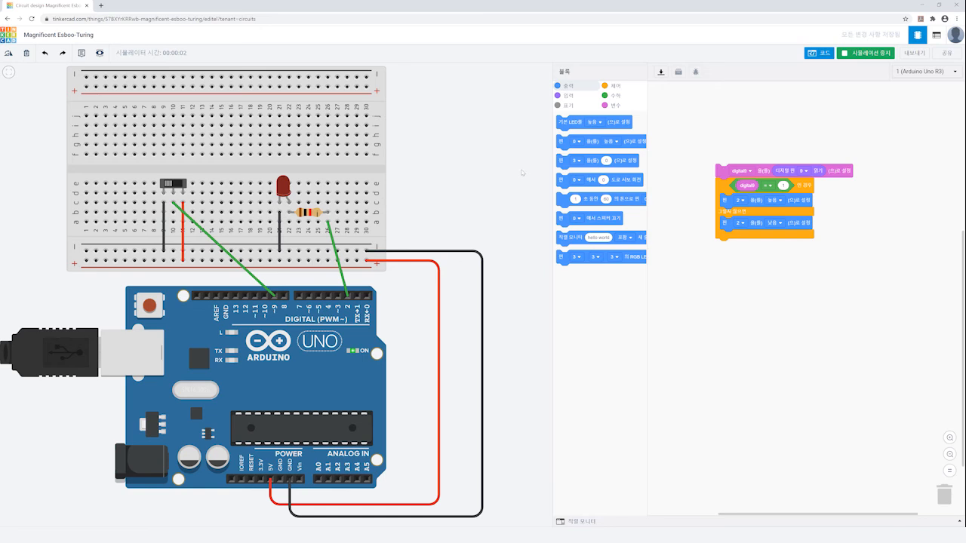
pyautogui.click(178, 184)
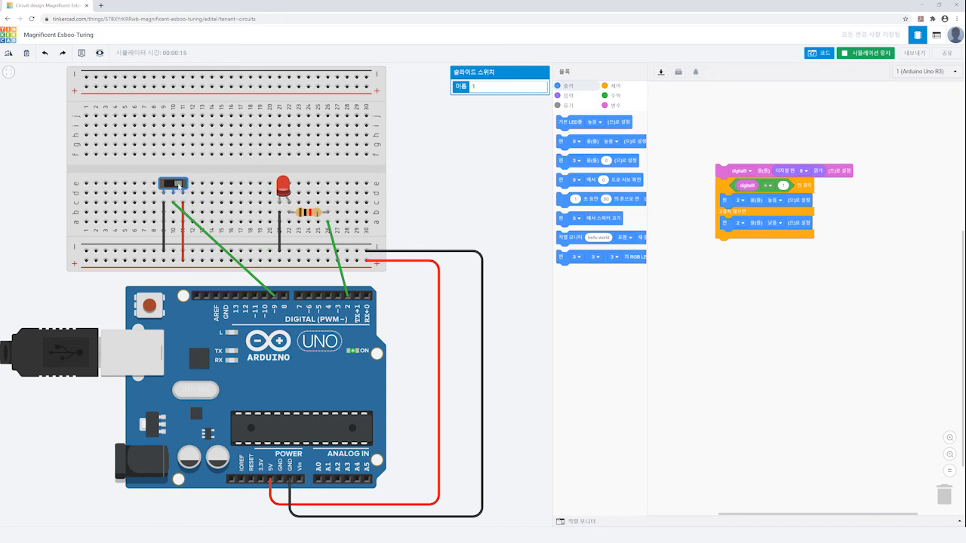
pyautogui.click(178, 185)
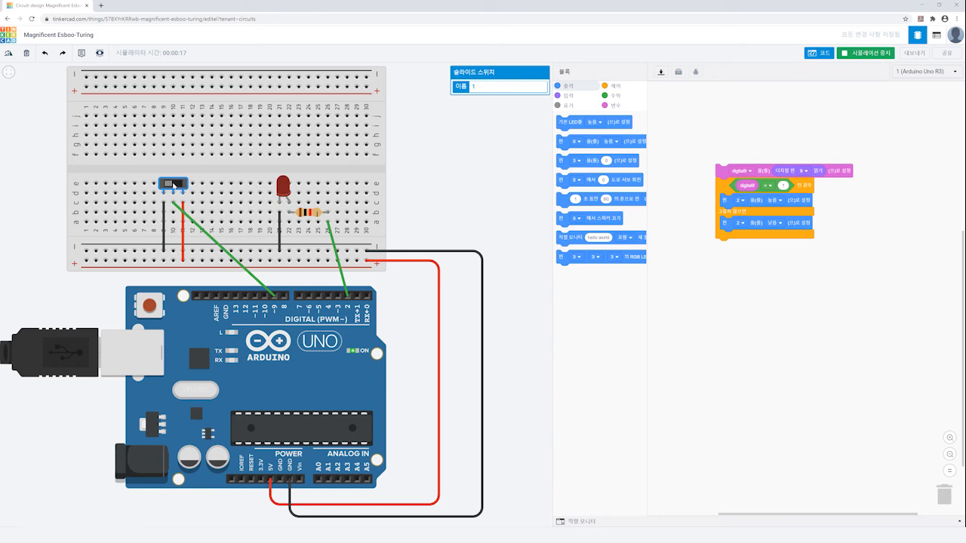